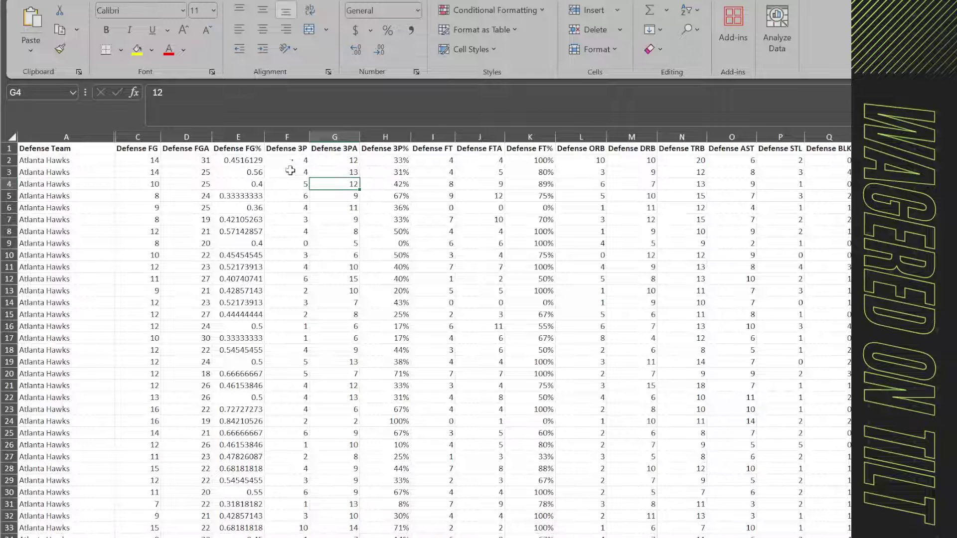
Scan the Defense Team column to locate the repeated Atlanta Hawks rows.
{"action": "left_click", "coordinate": [188, 162]}
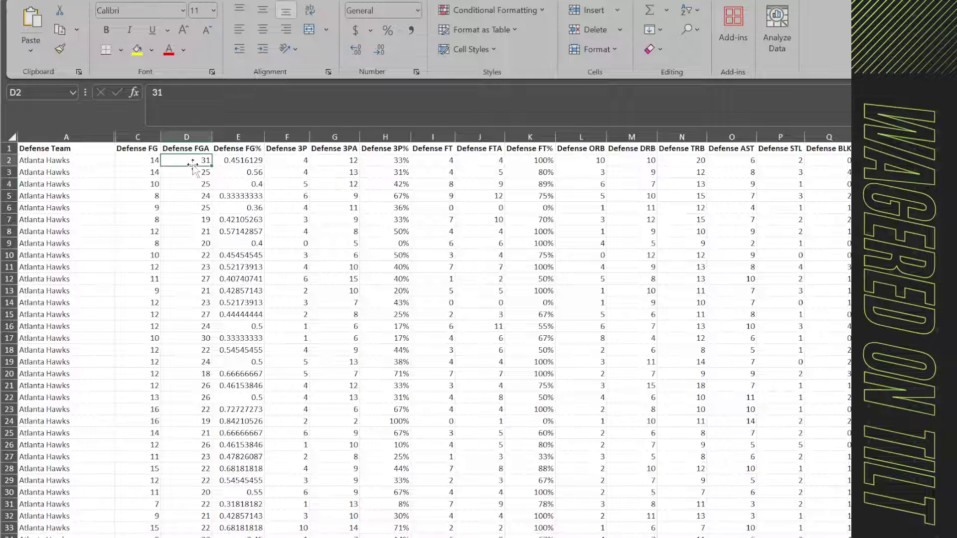
{"action": "left_click", "coordinate": [90, 137]}
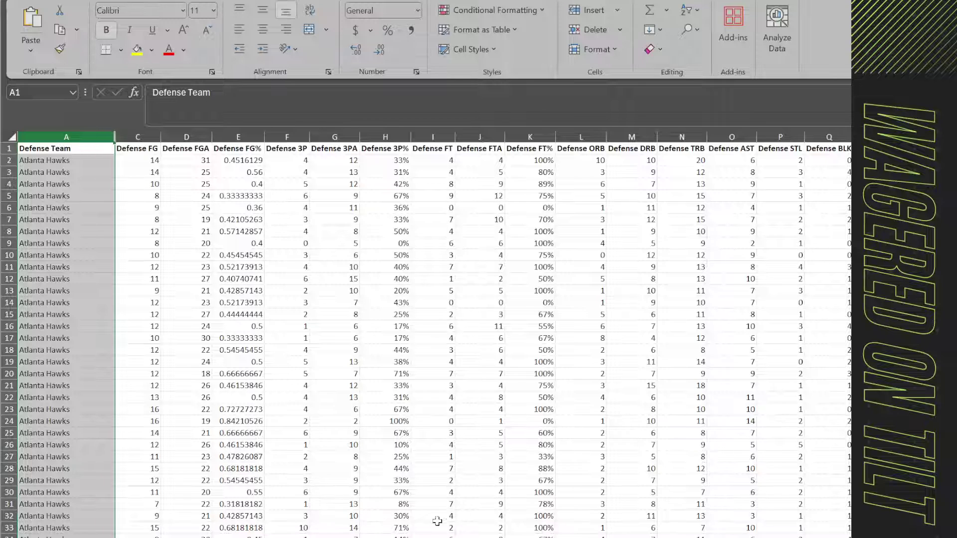
{"action": "left_click", "coordinate": [311, 291]}
{"action": "left_click", "coordinate": [106, 174]}
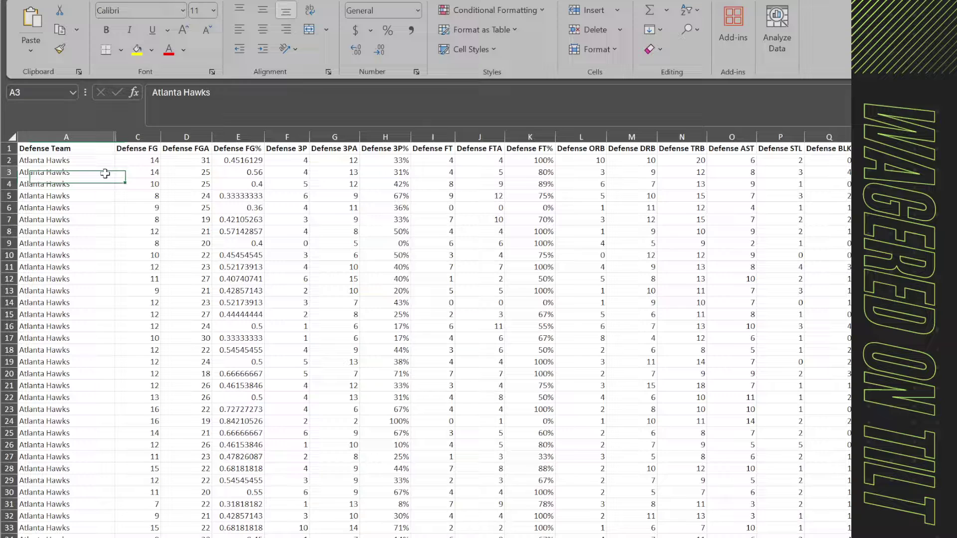
{"action": "left_click", "coordinate": [95, 161]}
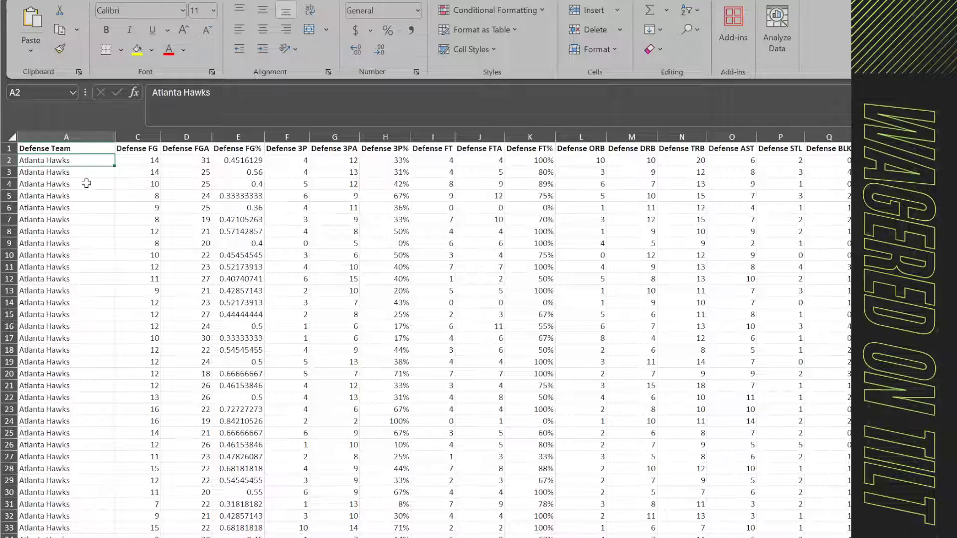
{"action": "left_click", "coordinate": [59, 232]}
{"action": "left_click", "coordinate": [73, 326]}
{"action": "left_click", "coordinate": [74, 430]}
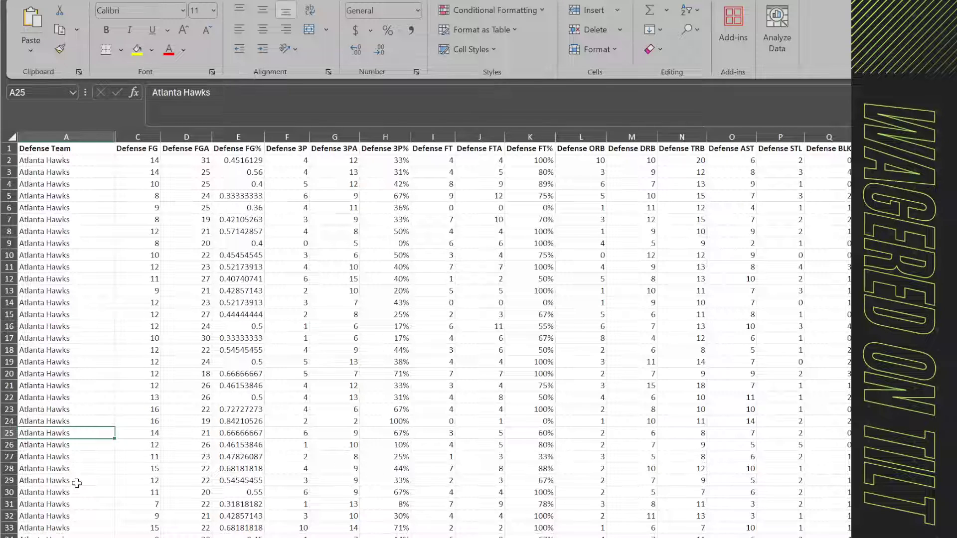
{"action": "left_click", "coordinate": [75, 480]}
{"action": "left_click", "coordinate": [59, 219]}
{"action": "left_click", "coordinate": [55, 172]}
{"action": "left_click", "coordinate": [53, 159]}
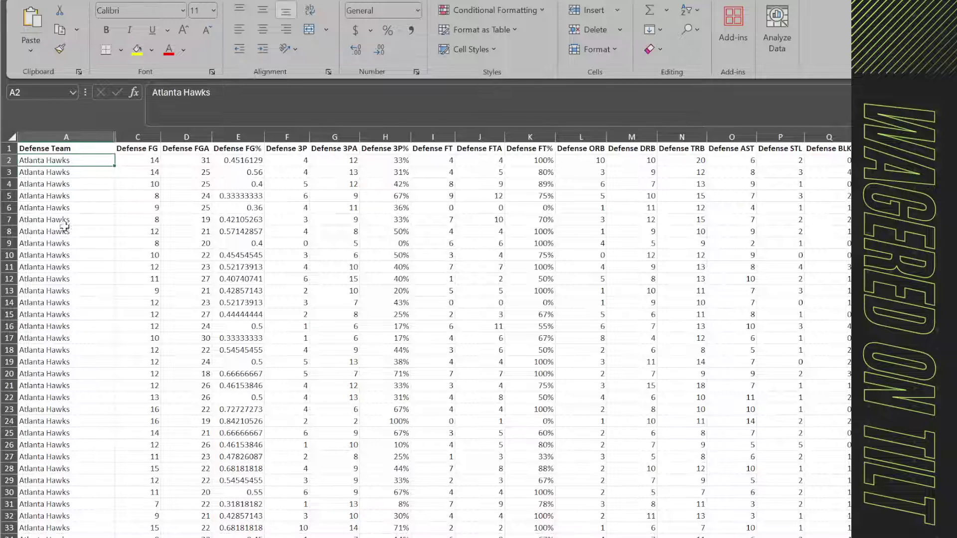
{"action": "left_click", "coordinate": [65, 220]}
{"action": "left_click", "coordinate": [86, 161]}
Mark the Defense Team through Defense FTA columns and the first ten Atlanta Hawks rows.
{"action": "left_click_drag", "start_coordinate": [90, 133], "coordinate": [489, 370]}
{"action": "left_click", "coordinate": [484, 372]}
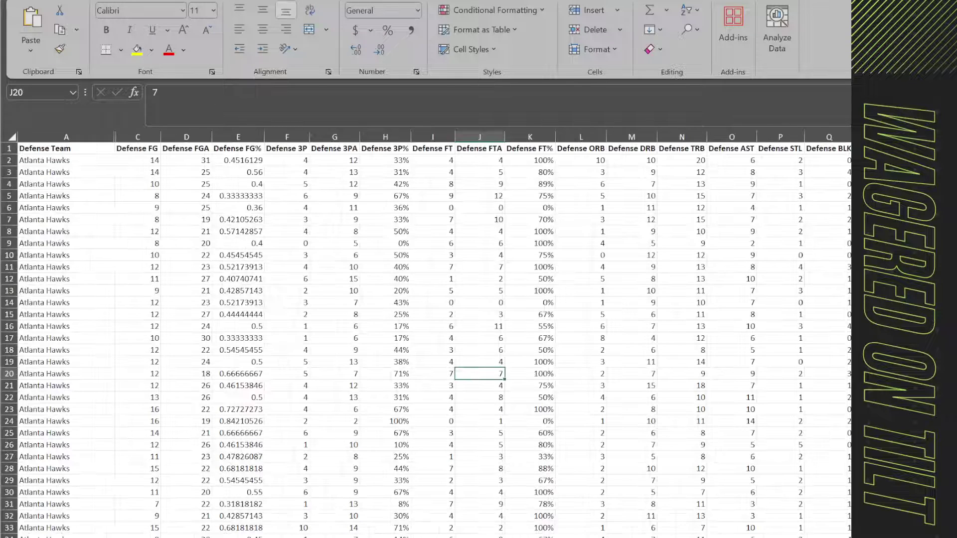
{"action": "left_click", "coordinate": [85, 172]}
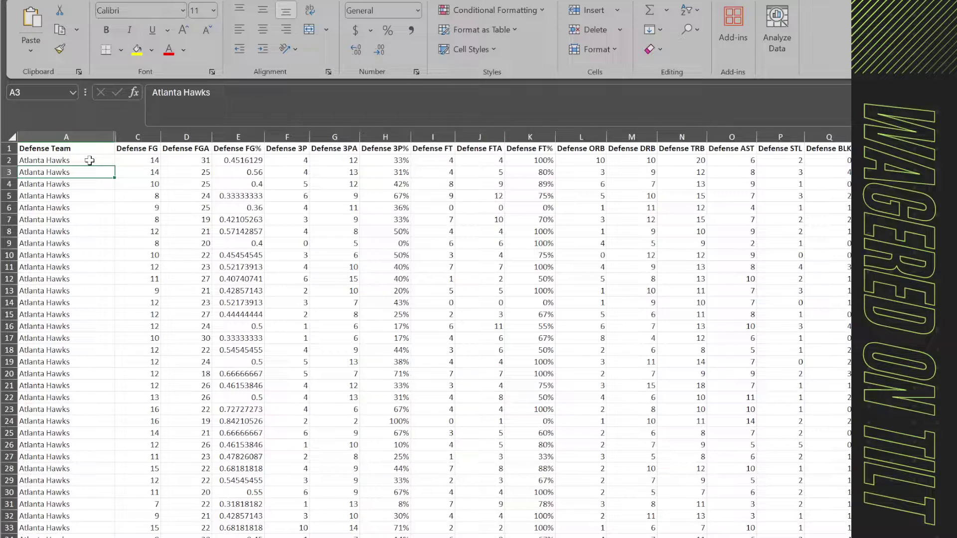
{"action": "left_click_drag", "start_coordinate": [88, 160], "coordinate": [82, 276]}
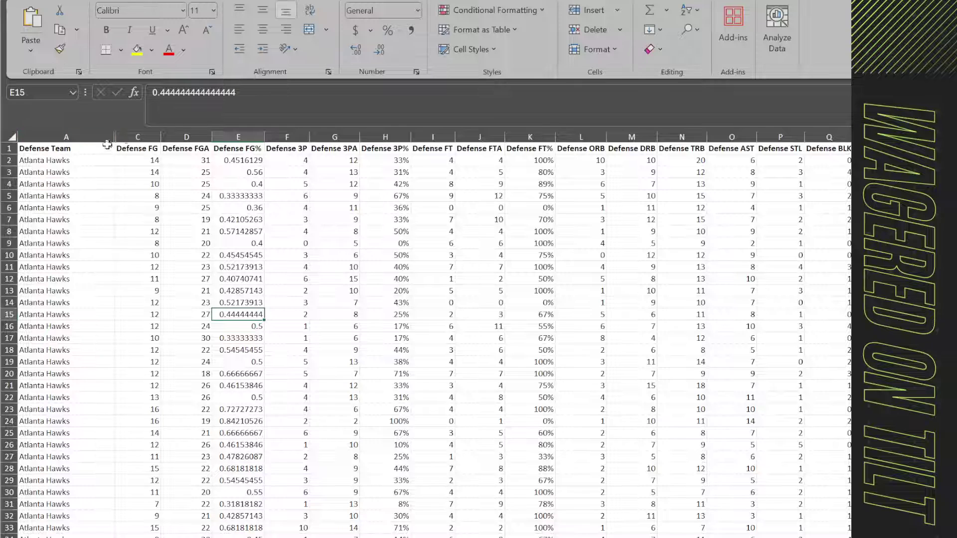
Copy the Defense Team header and Atlanta Hawks into a new workbook and autofit column A.
{"action": "left_click_drag", "start_coordinate": [95, 148], "coordinate": [95, 160]}
{"action": "key", "text": "ctrl+c"}
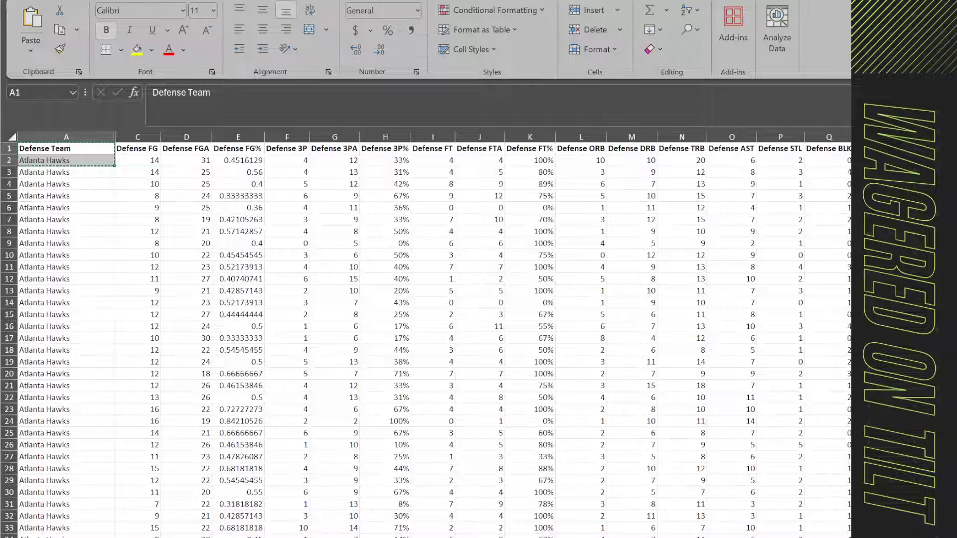
{"action": "key", "text": "ctrl+n"}
{"action": "key", "text": "ctrl+v"}
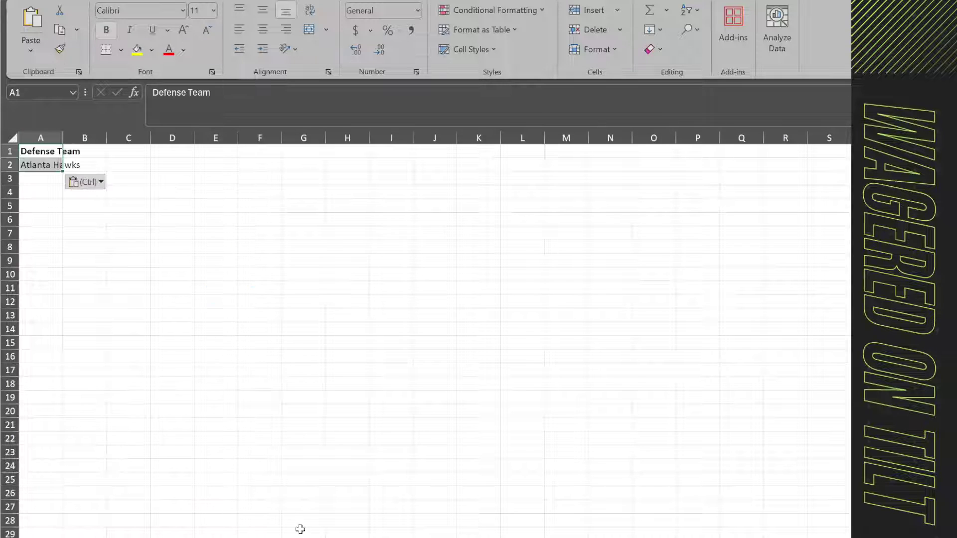
{"action": "left_click", "coordinate": [270, 494]}
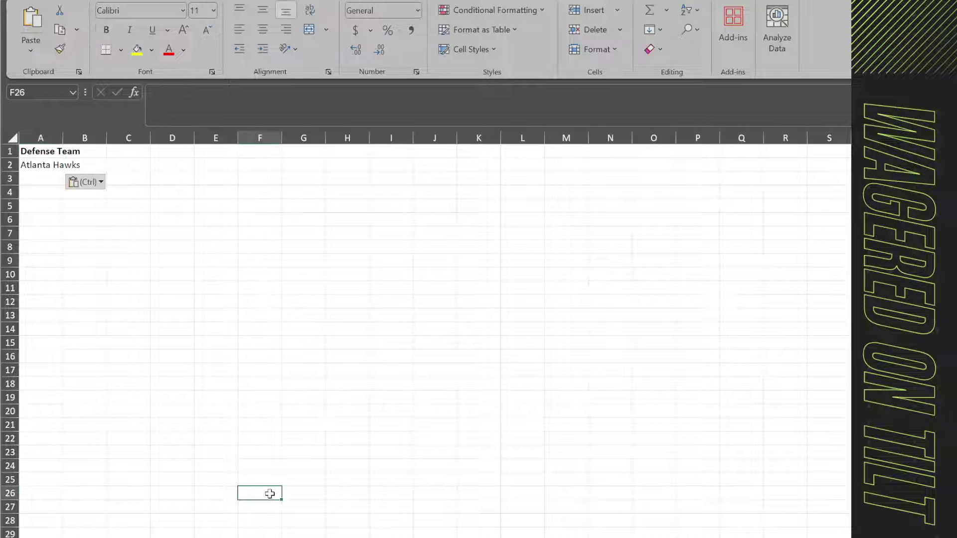
{"action": "double_click", "coordinate": [62, 138]}
{"action": "left_click", "coordinate": [414, 537]}
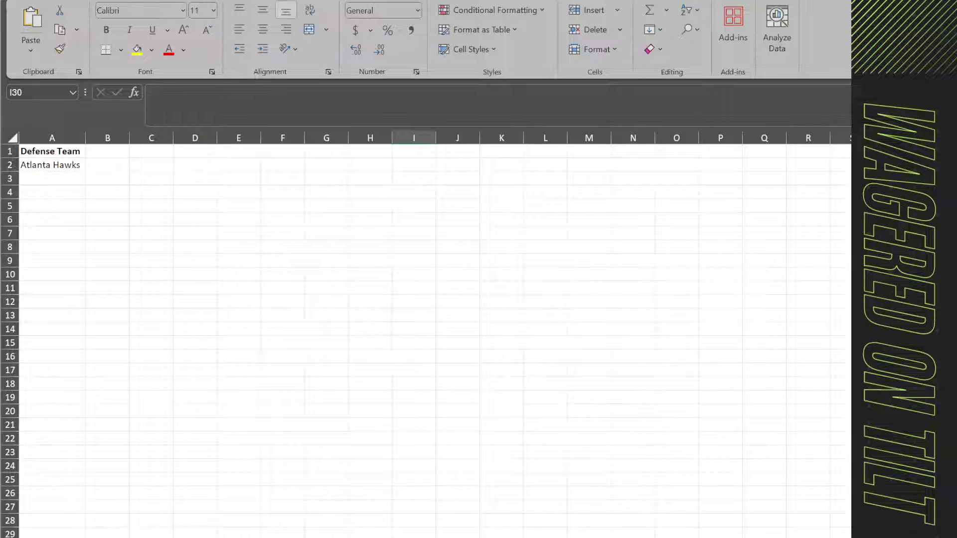
Select the Defense 3PA, 3P%, ORB, DRB, AST and BLK columns for rows 1–16, targeting B1 in the new sheet.
{"action": "key", "text": "alt+Tab"}
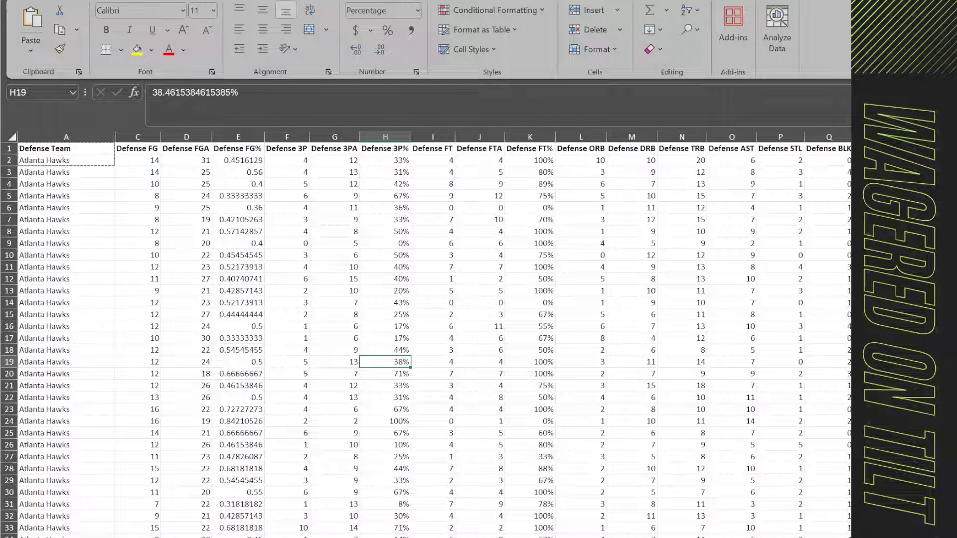
{"action": "scroll", "coordinate": [434, 334], "scroll_direction": "right", "scroll_amount": 3}
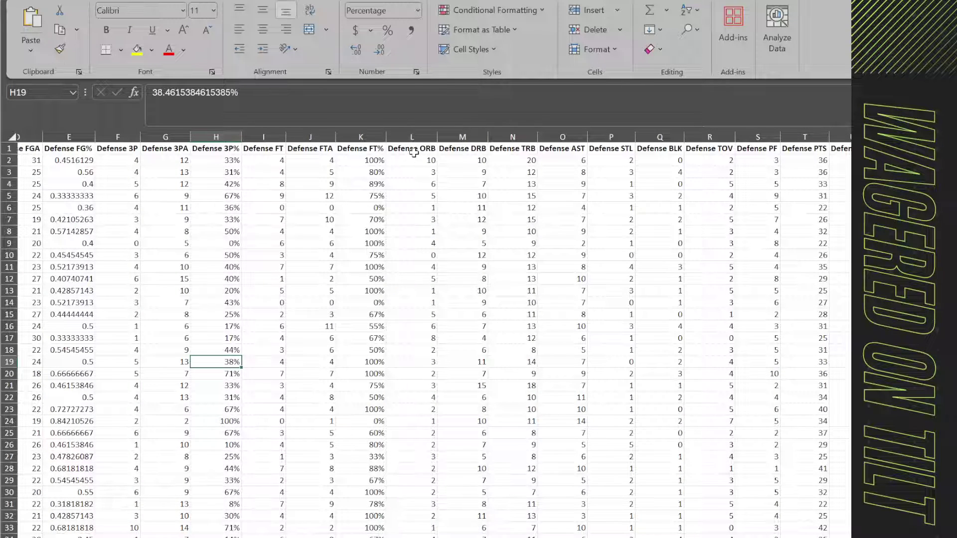
{"action": "left_click_drag", "start_coordinate": [414, 153], "coordinate": [423, 329]}
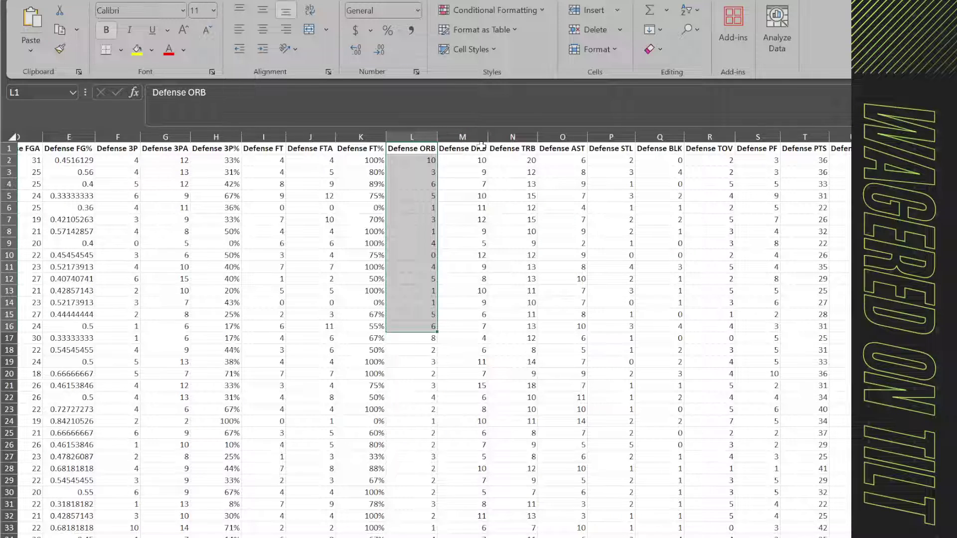
{"action": "left_click_drag", "start_coordinate": [478, 149], "coordinate": [475, 331]}
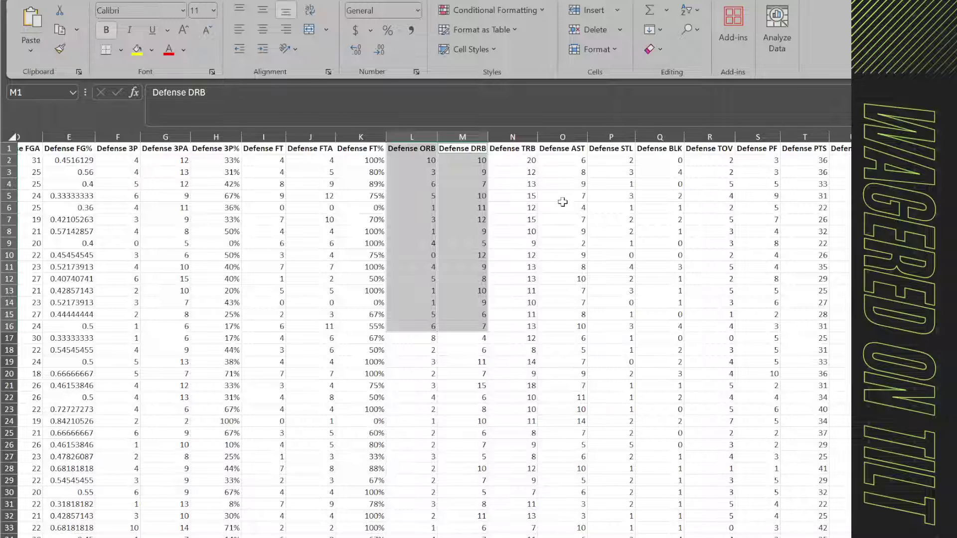
{"action": "left_click_drag", "start_coordinate": [567, 149], "coordinate": [561, 325]}
{"action": "left_click_drag", "start_coordinate": [663, 152], "coordinate": [659, 330]}
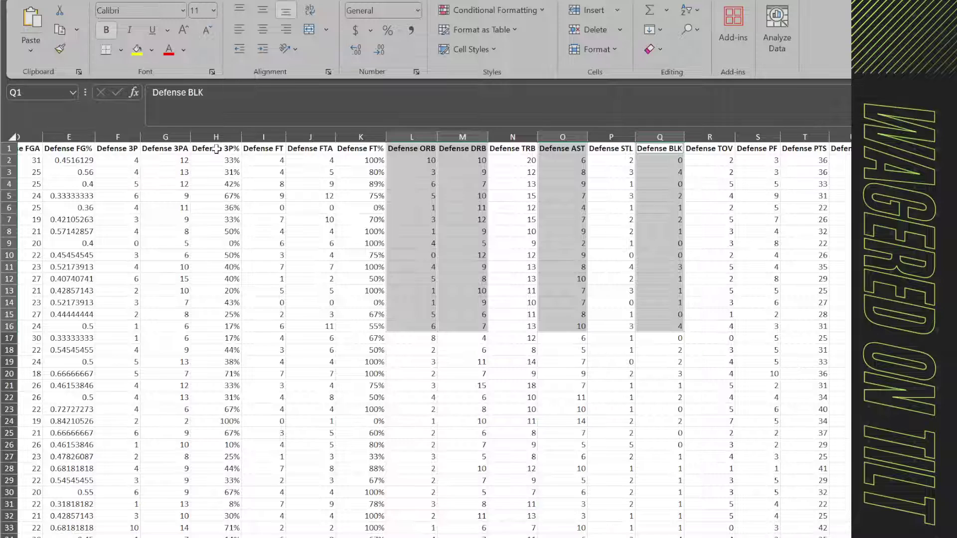
{"action": "left_click_drag", "start_coordinate": [172, 148], "coordinate": [289, 329], "text": "ctrl"}
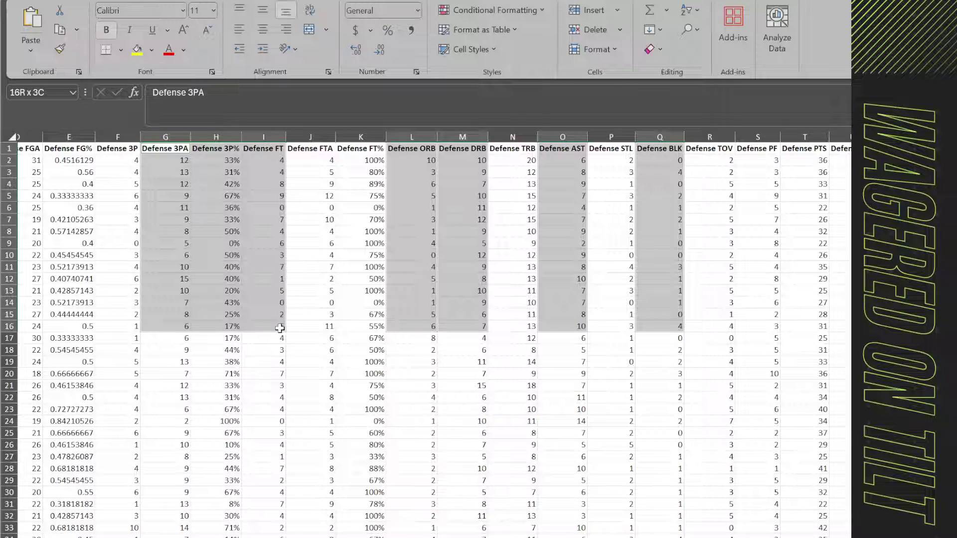
{"action": "left_click_drag", "start_coordinate": [235, 325], "coordinate": [235, 325]}
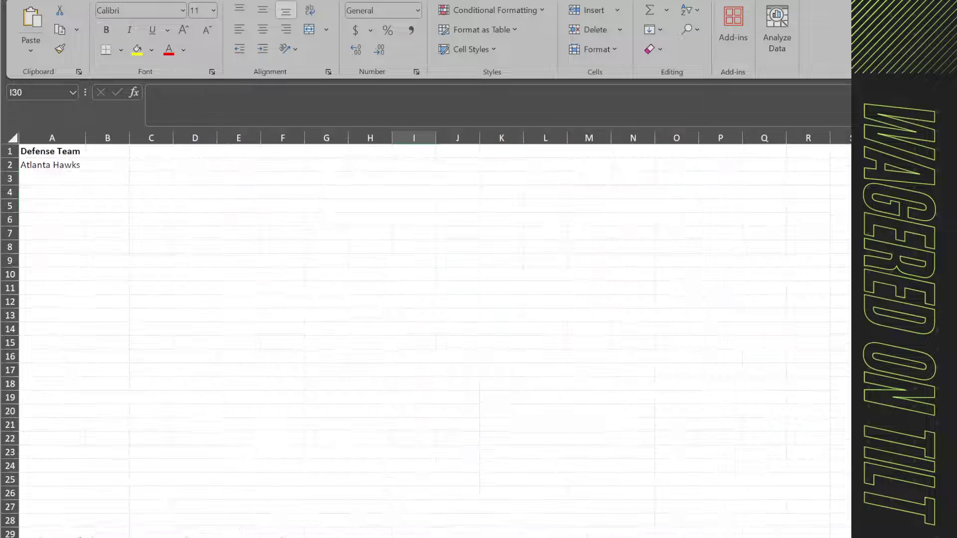
{"action": "left_click", "coordinate": [109, 151]}
Paste the six stat columns at B1 and fill Atlanta Hawks down A2:A16.
{"action": "key", "text": "ctrl+v"}
{"action": "left_click", "coordinate": [357, 329]}
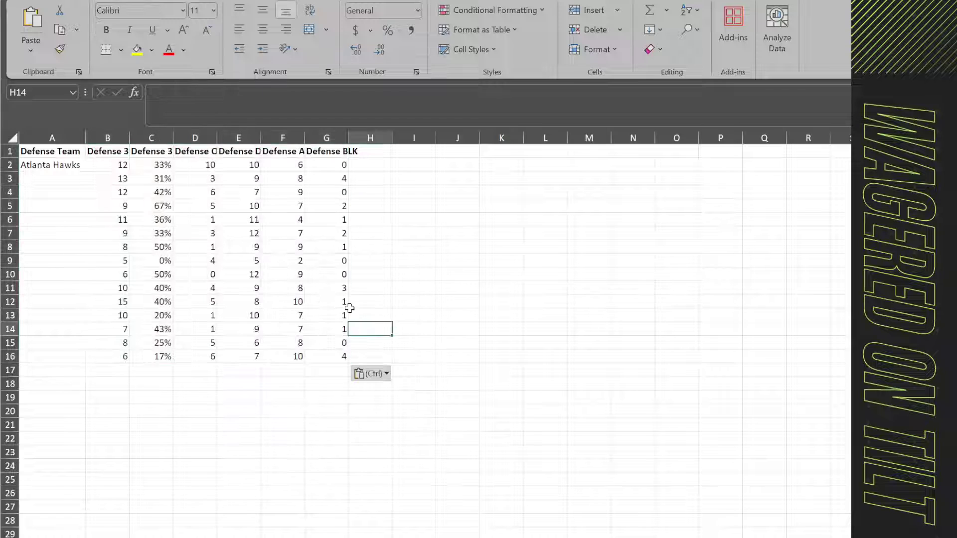
{"action": "left_click", "coordinate": [61, 164]}
{"action": "key", "text": "ctrl+c"}
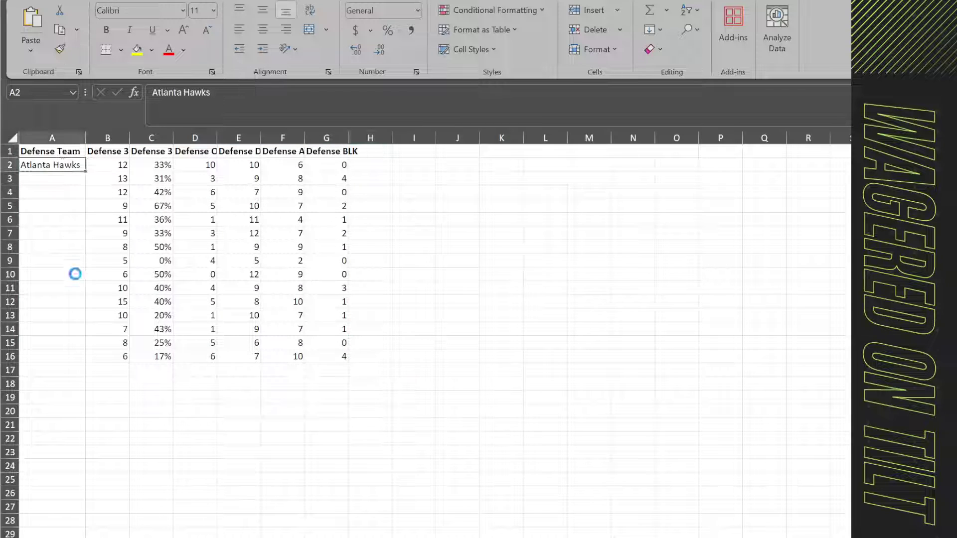
{"action": "left_click", "coordinate": [68, 352], "text": "shift"}
{"action": "key", "text": "ctrl+v"}
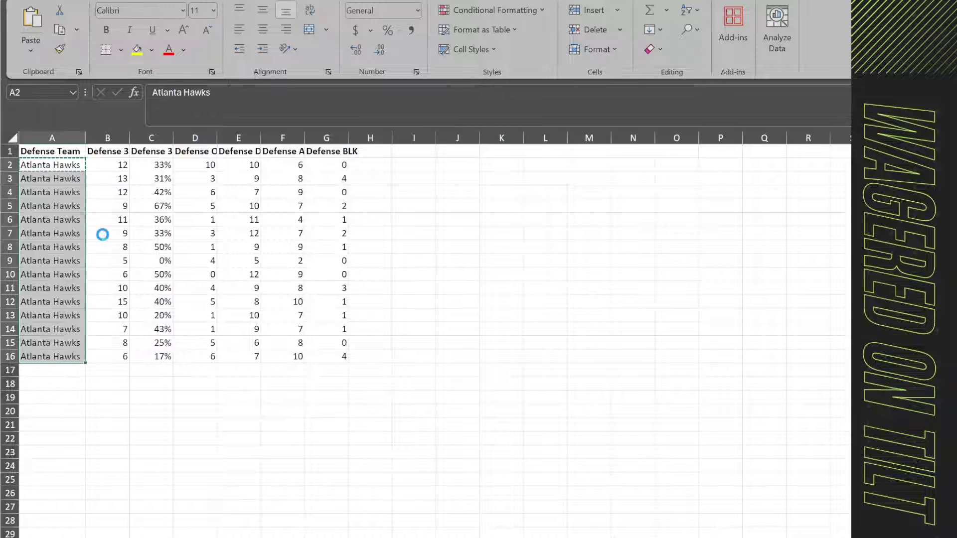
Review the A1:G16 table and begin entering the first spread value in H2.
{"action": "left_click_drag", "start_coordinate": [344, 356], "coordinate": [28, 94]}
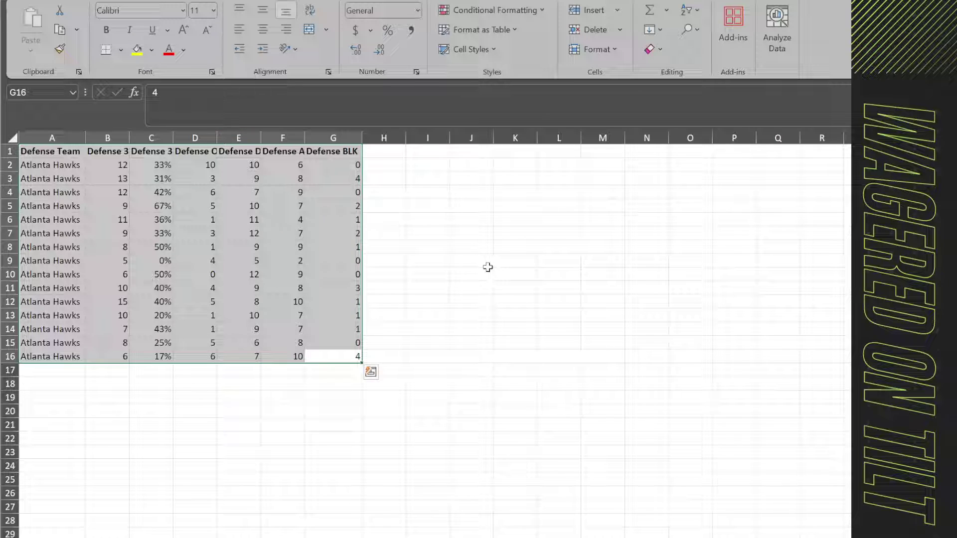
{"action": "left_click", "coordinate": [397, 170]}
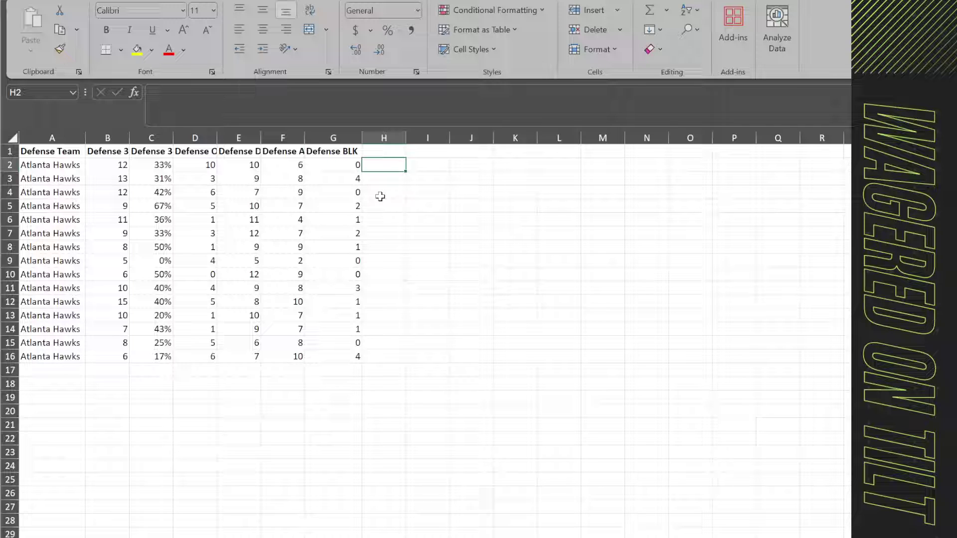
{"action": "type", "text": "-"}
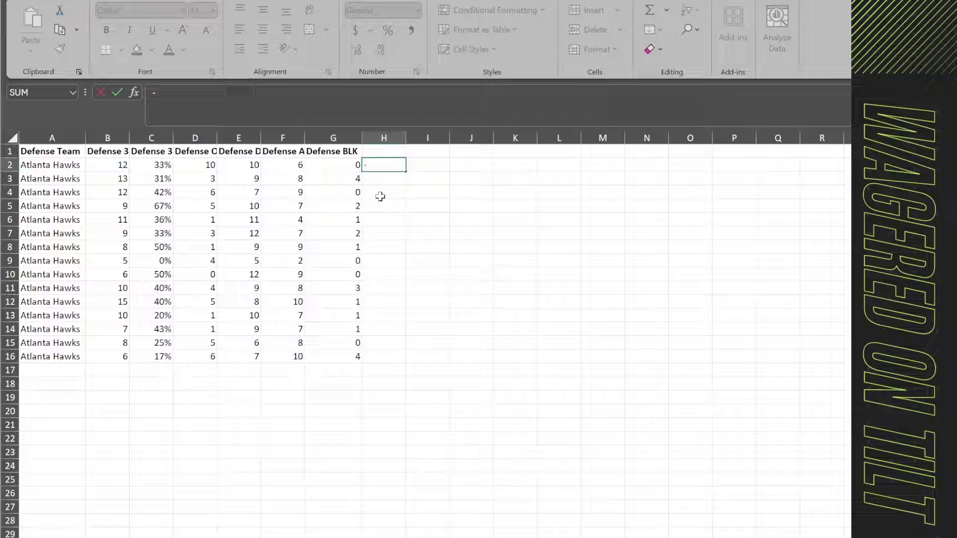
{"action": "type", "text": "4.5"}
Enter spreads -4.5, -3.5, 4, -6.5 and 6.5 in H2:H6.
{"action": "key", "text": "Return"}
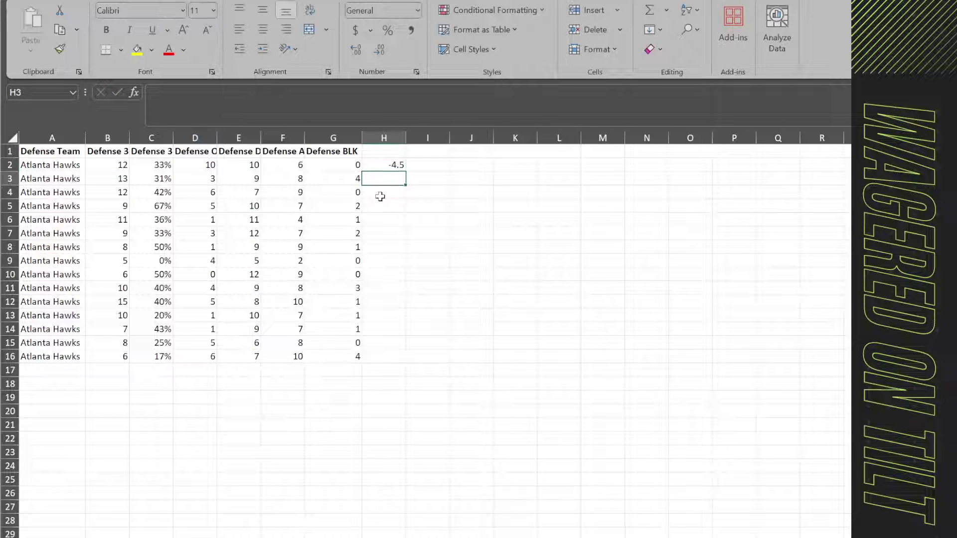
{"action": "type", "text": "-3.5"}
{"action": "key", "text": "Return"}
{"action": "type", "text": "4"}
{"action": "key", "text": "Return"}
{"action": "type", "text": "-6.5"}
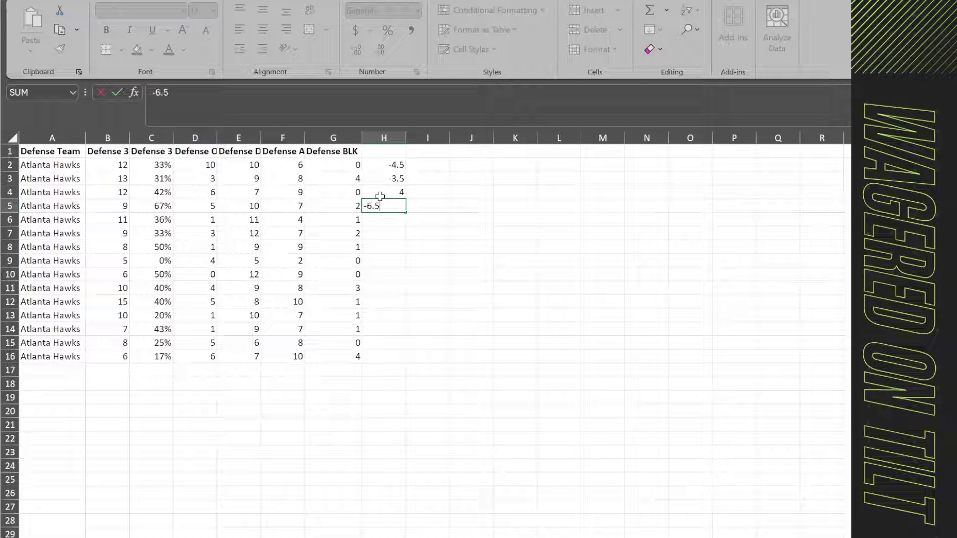
{"action": "key", "text": "Return"}
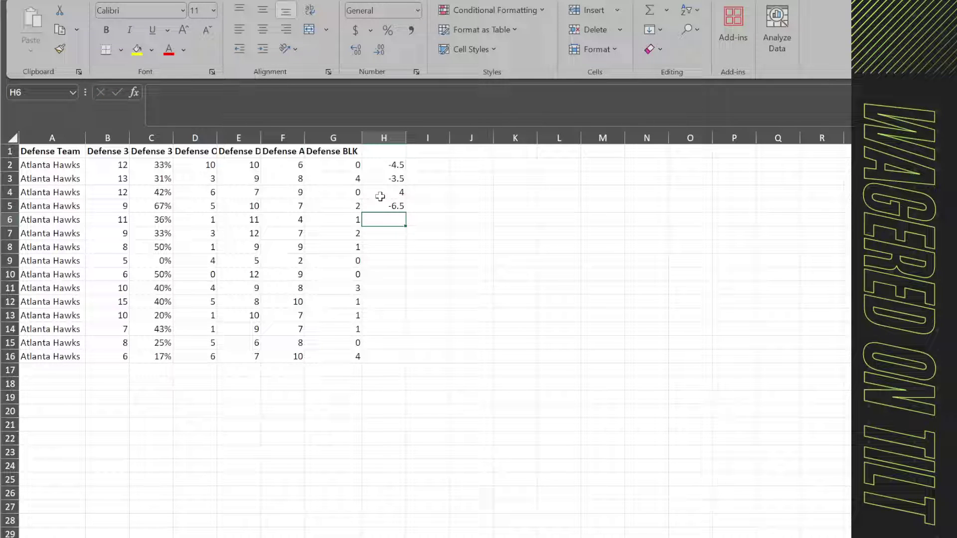
{"action": "type", "text": "6.5"}
{"action": "key", "text": "Return"}
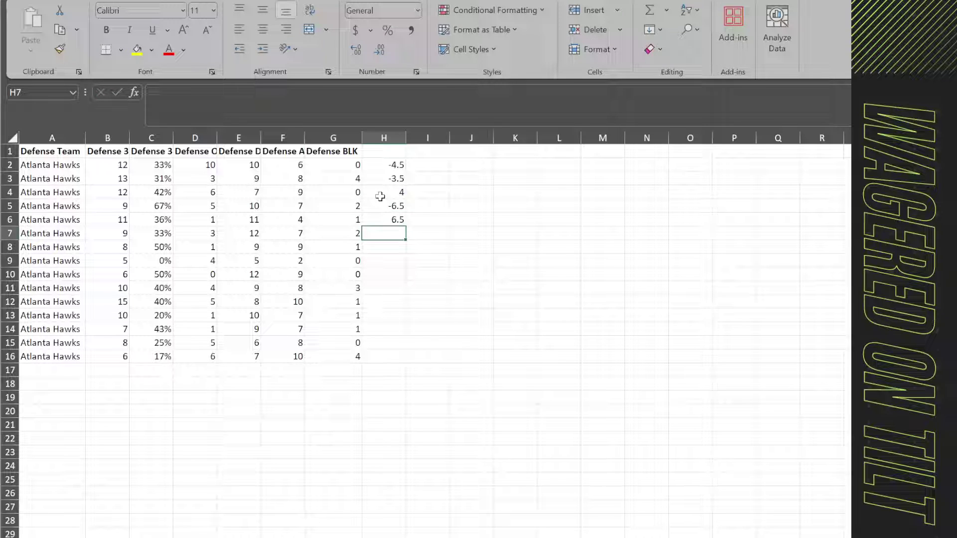
Copy H2:H6 into H7 and H12 to repeat the spreads down to H16.
{"action": "left_click_drag", "start_coordinate": [391, 165], "coordinate": [396, 220]}
{"action": "key", "text": "ctrl+c"}
{"action": "left_click", "coordinate": [385, 232]}
{"action": "key", "text": "ctrl+v"}
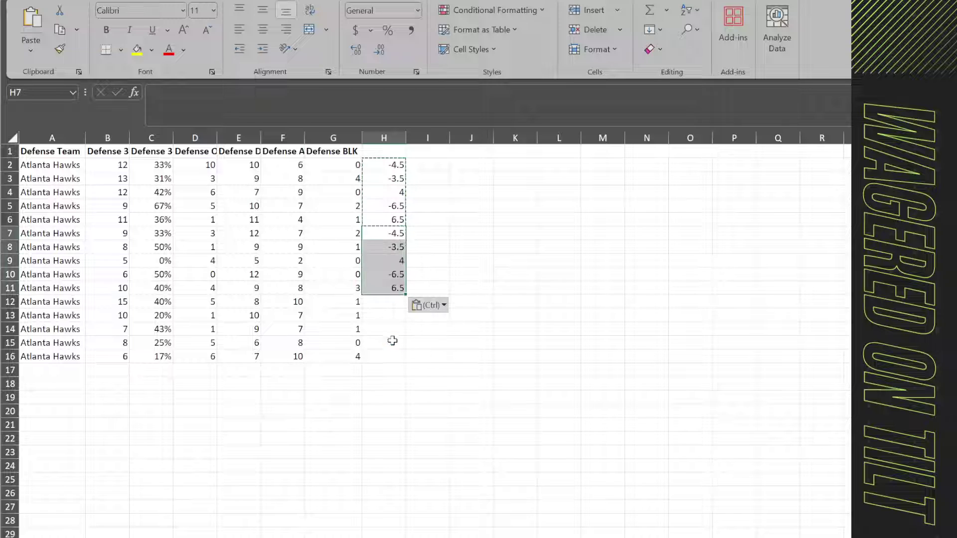
{"action": "left_click", "coordinate": [395, 300]}
{"action": "key", "text": "ctrl+v"}
Cancel the pending copy and review the H2:H16 spreads alongside row 2's stats.
{"action": "left_click", "coordinate": [385, 412]}
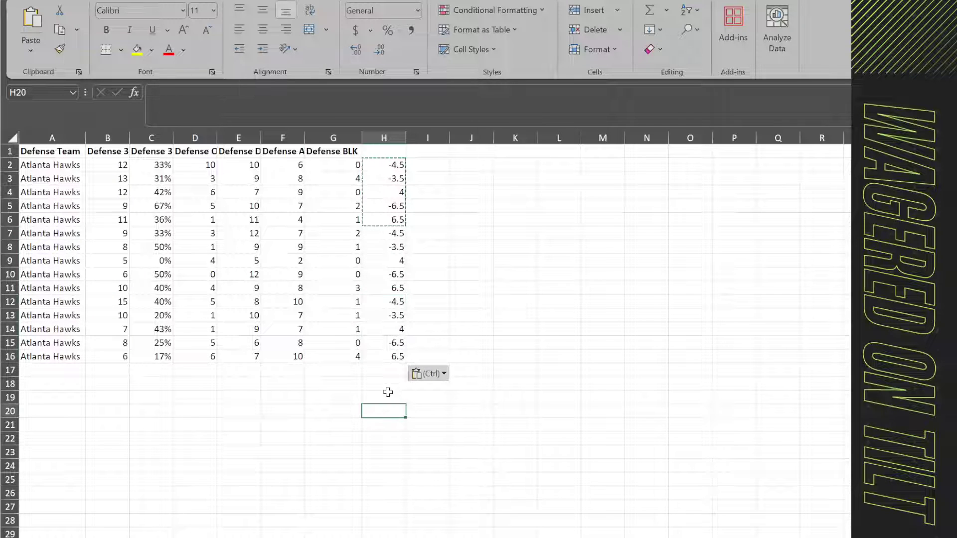
{"action": "left_click", "coordinate": [428, 275]}
{"action": "left_click_drag", "start_coordinate": [384, 165], "coordinate": [394, 220]}
{"action": "key", "text": "Escape"}
{"action": "left_click", "coordinate": [468, 199]}
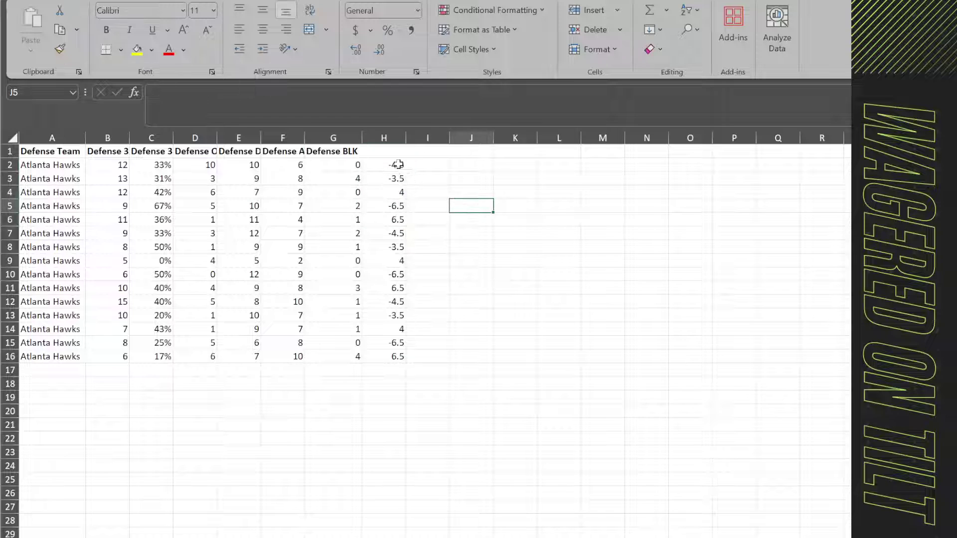
{"action": "left_click", "coordinate": [387, 138]}
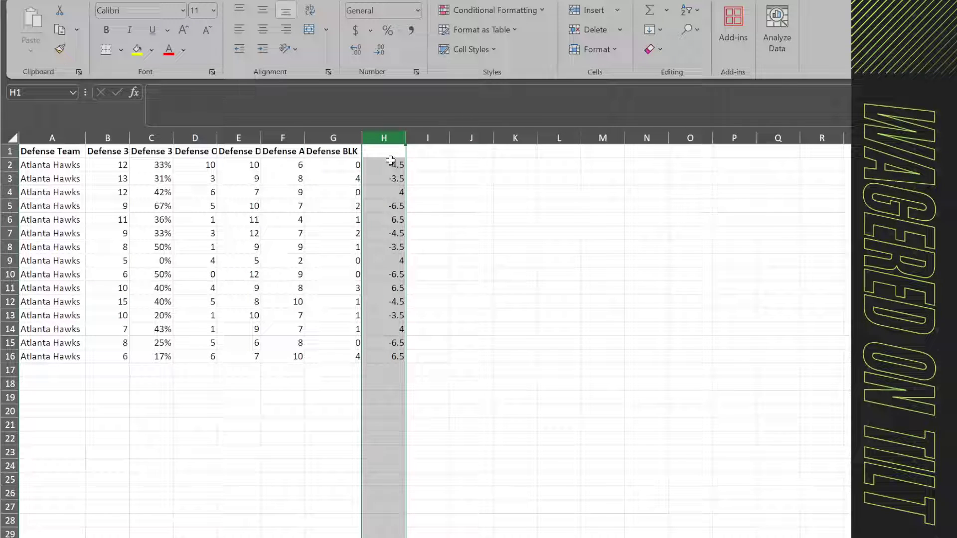
{"action": "left_click_drag", "start_coordinate": [390, 160], "coordinate": [384, 355]}
{"action": "left_click_drag", "start_coordinate": [344, 164], "coordinate": [122, 170]}
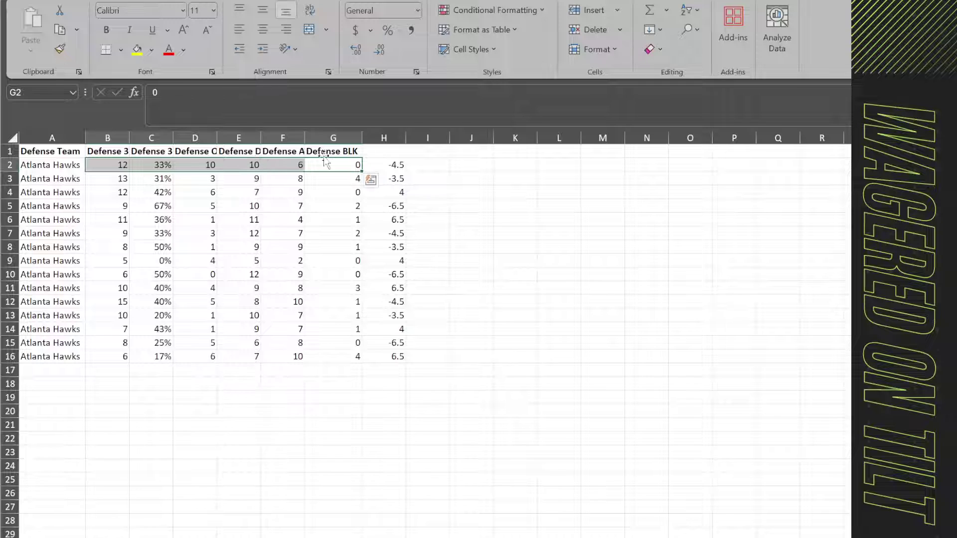
{"action": "left_click", "coordinate": [74, 245]}
Enter the heading Spread in H1.
{"action": "left_click", "coordinate": [107, 137]}
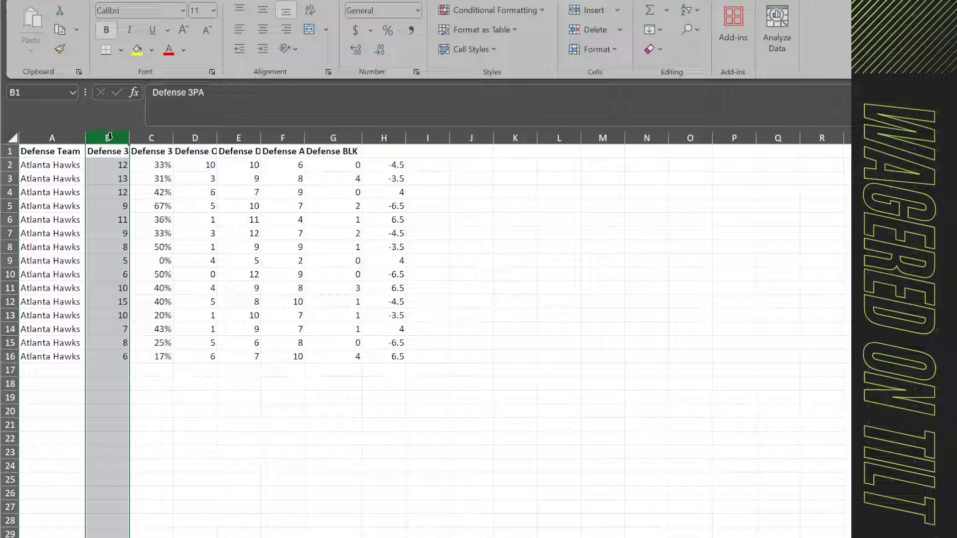
{"action": "left_click", "coordinate": [253, 223]}
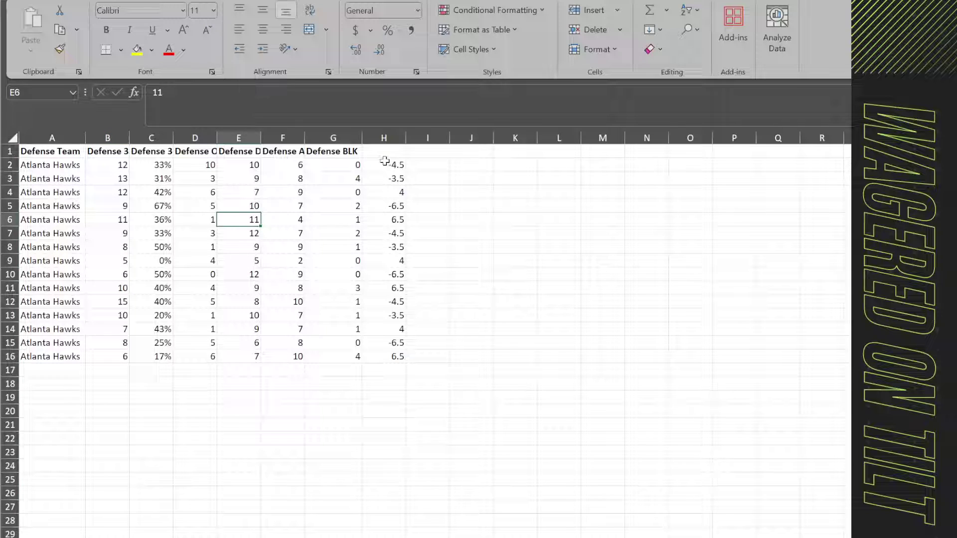
{"action": "left_click", "coordinate": [385, 160]}
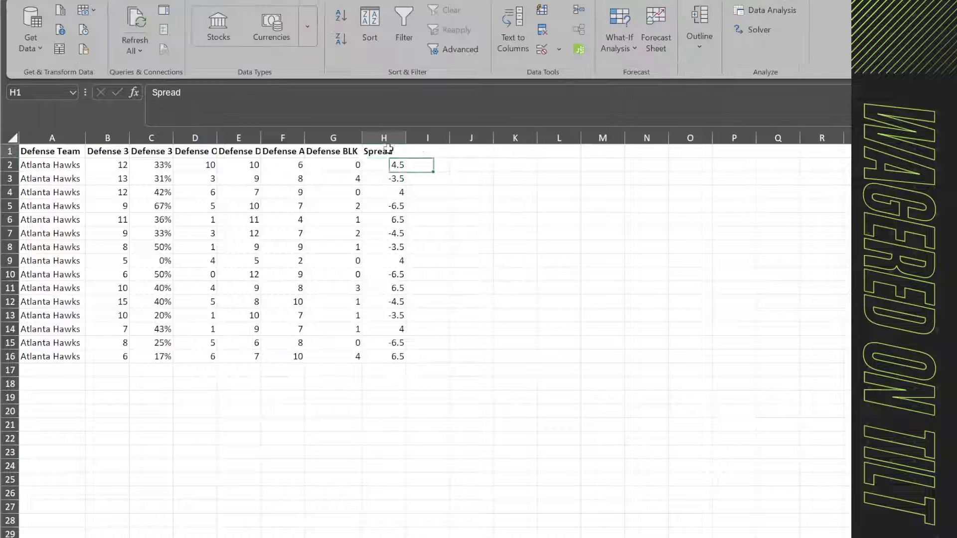
{"action": "type", "text": "Spread"}
{"action": "key", "text": "Return"}
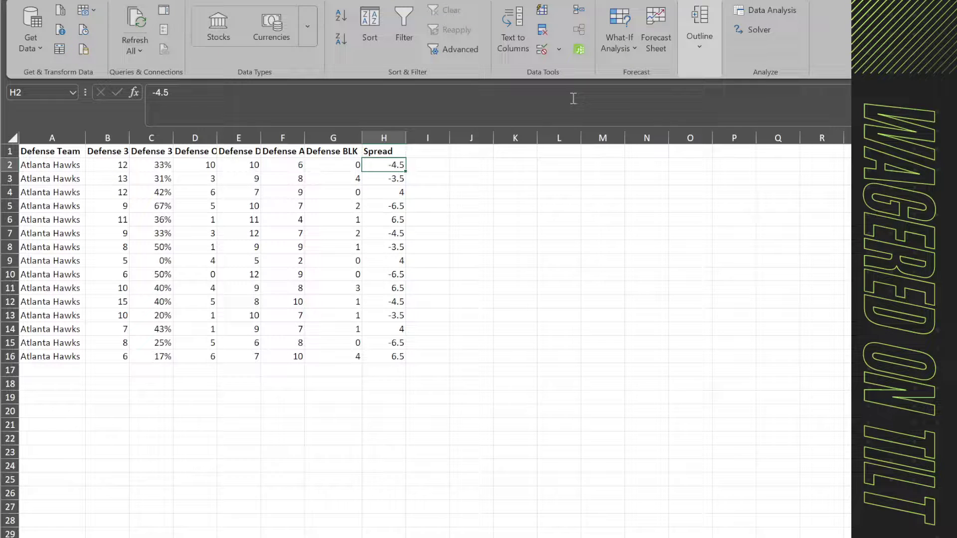
Review the Spread values and stats table, then launch the Data Analysis tools.
{"action": "left_click", "coordinate": [384, 131]}
{"action": "left_click", "coordinate": [384, 131]}
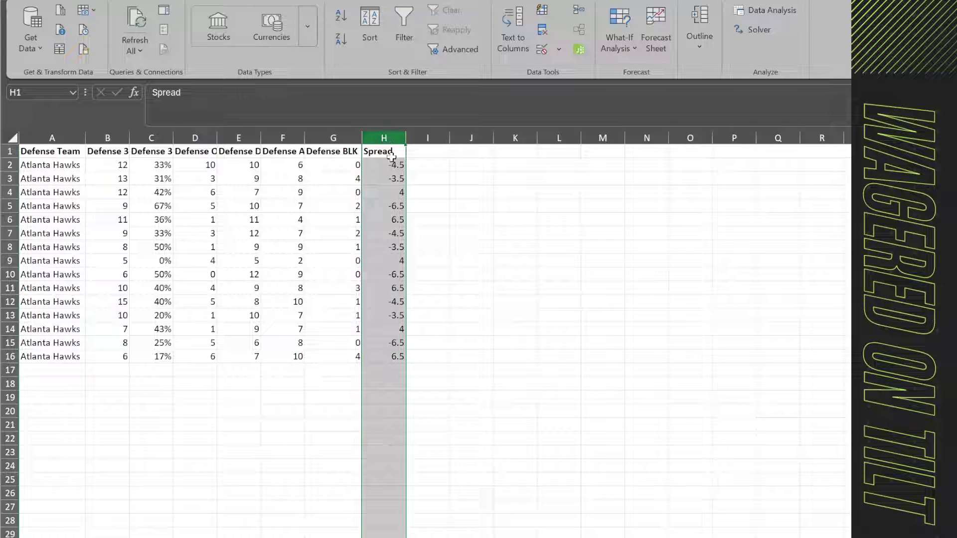
{"action": "left_click_drag", "start_coordinate": [386, 165], "coordinate": [381, 368]}
{"action": "left_click_drag", "start_coordinate": [333, 151], "coordinate": [55, 355]}
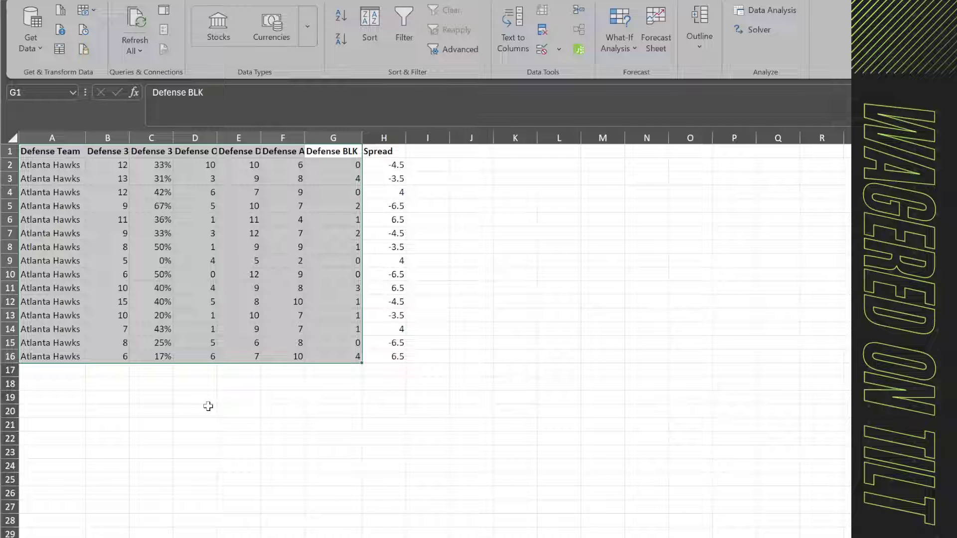
{"action": "left_click", "coordinate": [424, 285]}
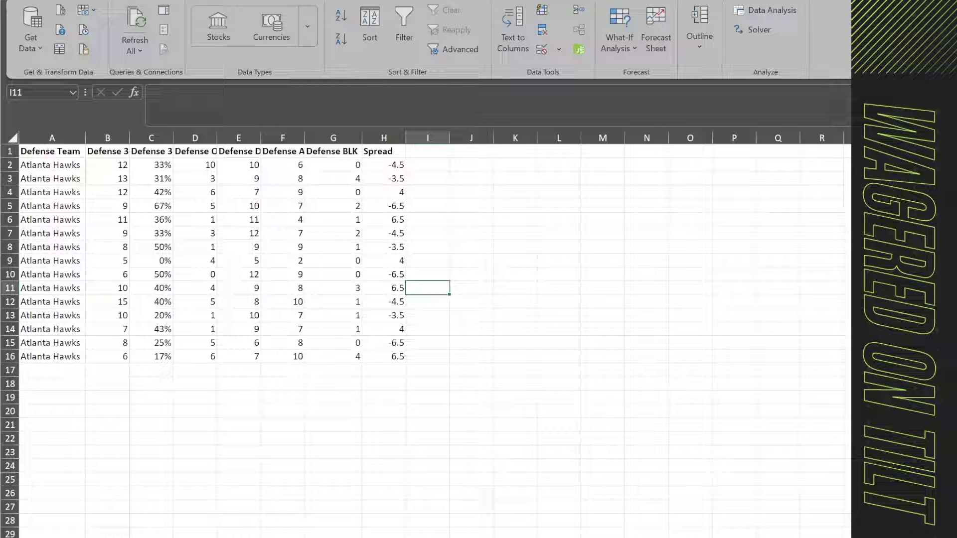
{"action": "left_click", "coordinate": [768, 10]}
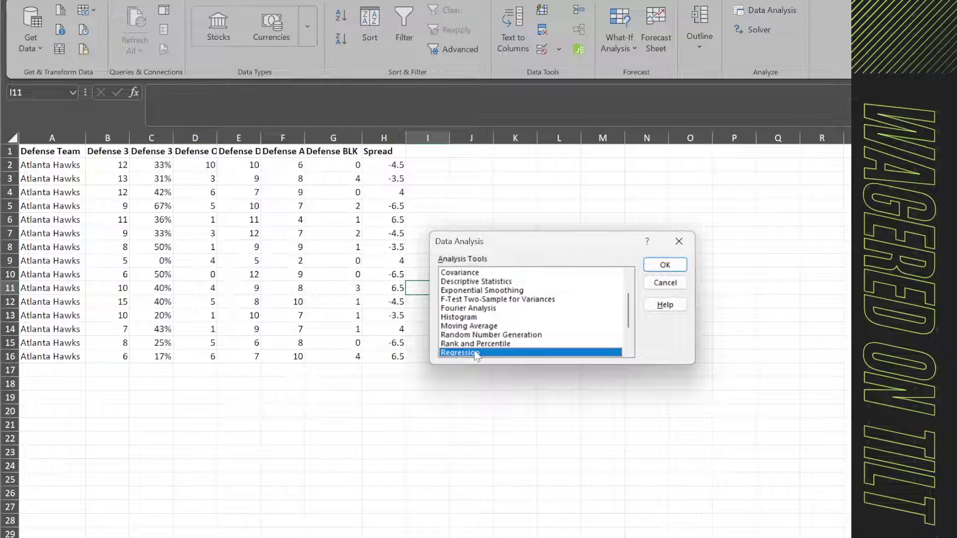
Choose Regression with Y range $H$1:$H$16 and X range $B$1:$G$16, labels on.
{"action": "left_click", "coordinate": [661, 265]}
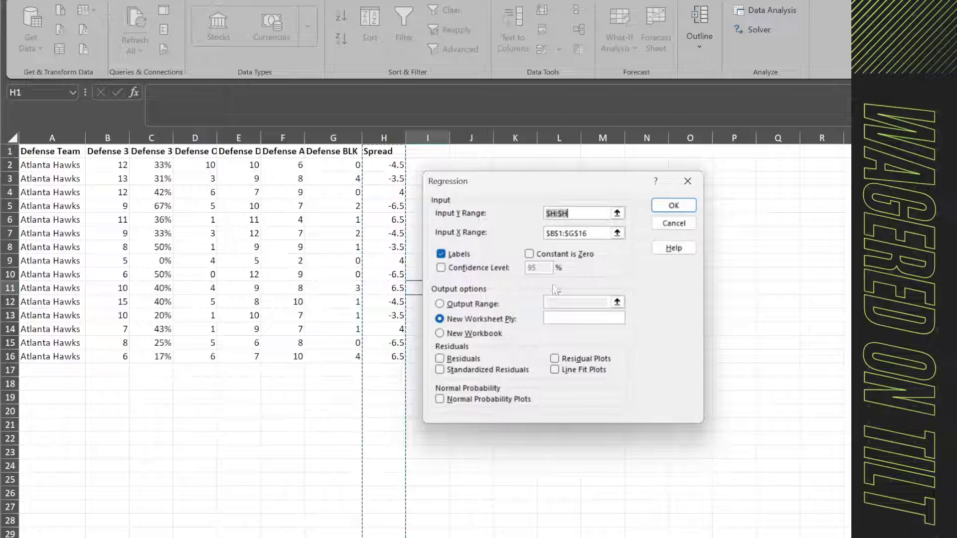
{"action": "left_click", "coordinate": [567, 213]}
{"action": "left_click_drag", "start_coordinate": [568, 214], "coordinate": [546, 213]}
{"action": "left_click_drag", "start_coordinate": [387, 152], "coordinate": [391, 354]}
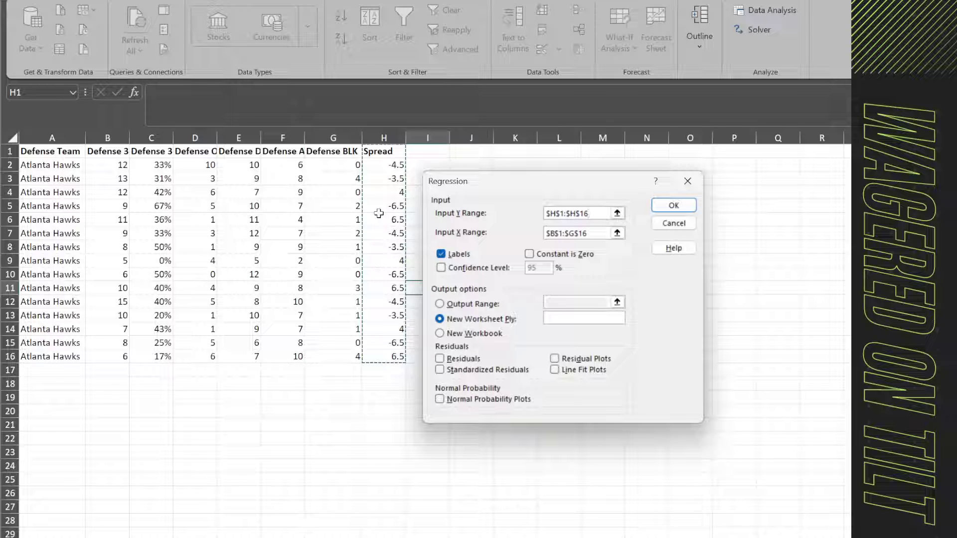
{"action": "left_click", "coordinate": [593, 233]}
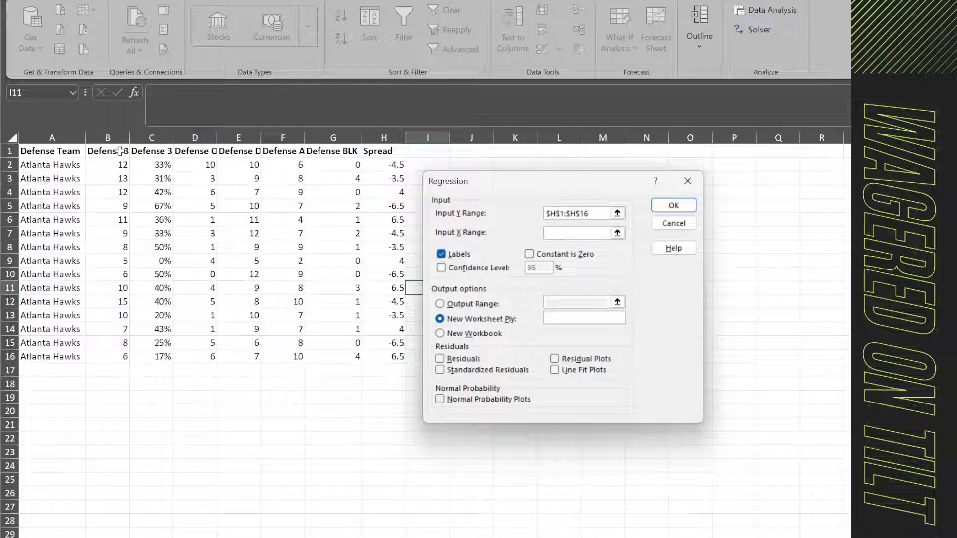
{"action": "left_click_drag", "start_coordinate": [120, 151], "coordinate": [355, 356]}
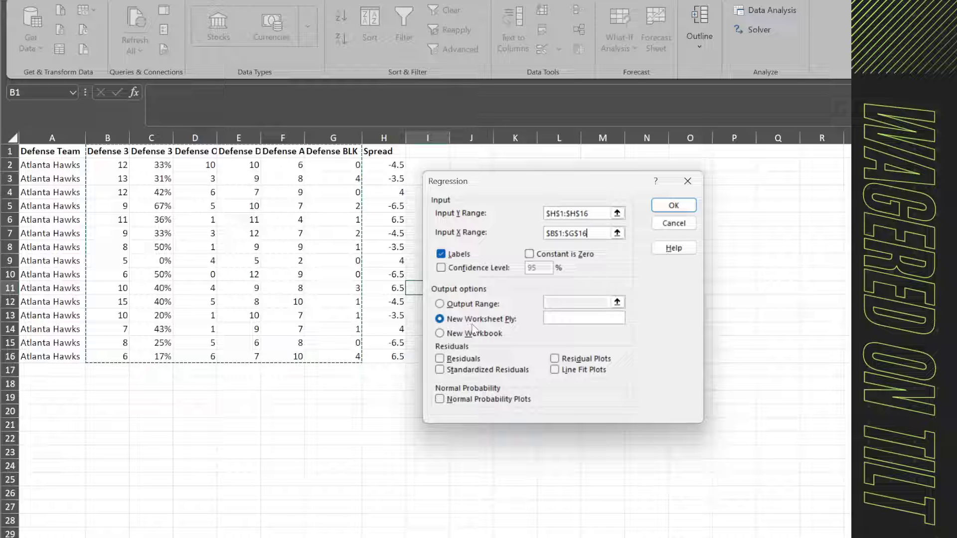
Run the regression and inspect R Square 0.298795, the coefficients and their P-values.
{"action": "left_click", "coordinate": [660, 207]}
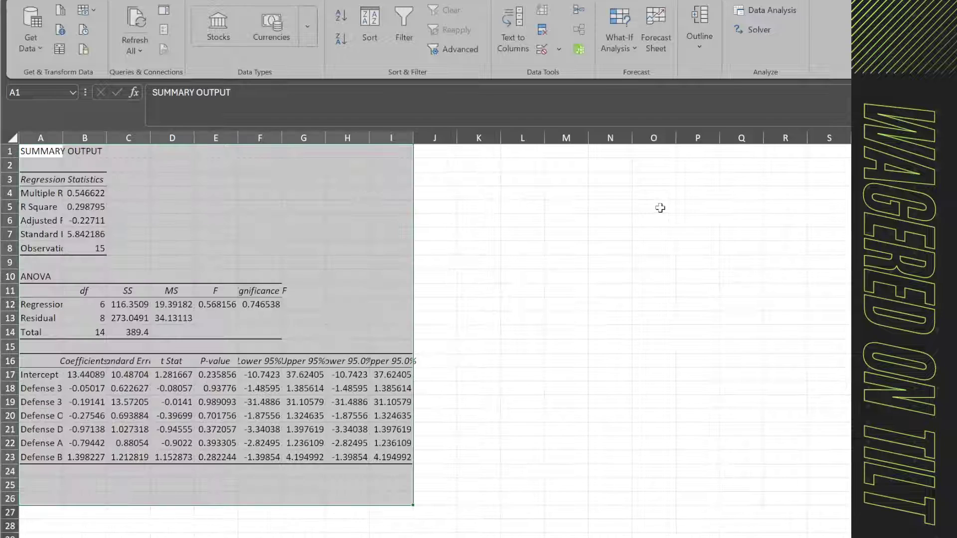
{"action": "left_click", "coordinate": [225, 196]}
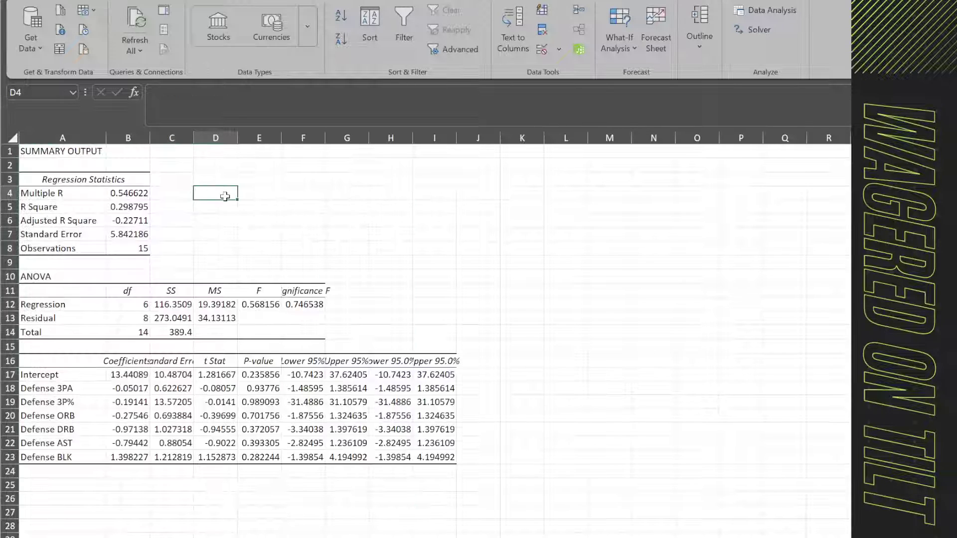
{"action": "left_click", "coordinate": [136, 206]}
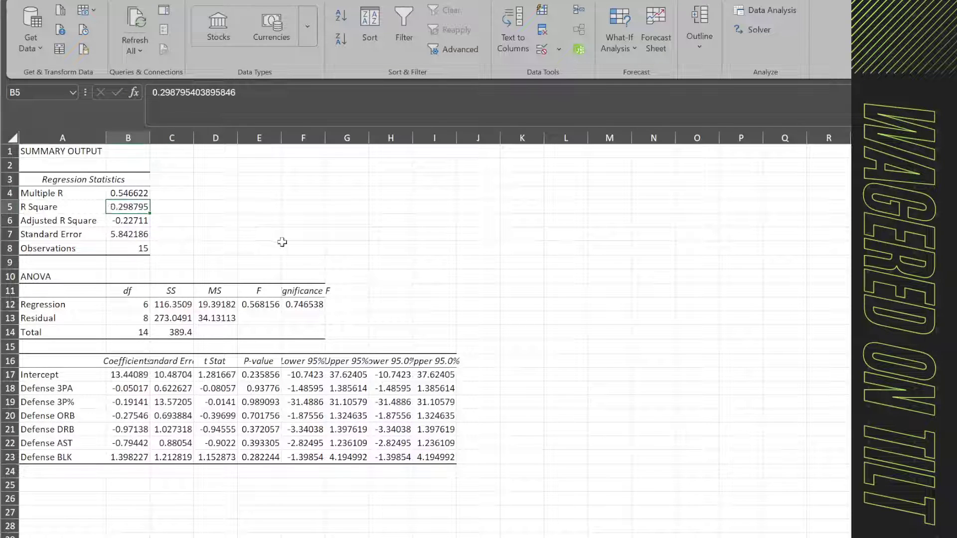
{"action": "left_click", "coordinate": [276, 243]}
{"action": "left_click", "coordinate": [133, 208]}
{"action": "left_click_drag", "start_coordinate": [61, 374], "coordinate": [67, 468]}
{"action": "mouse_move", "coordinate": [263, 378]}
{"action": "left_mouse_down"}
{"action": "mouse_move", "coordinate": [261, 457]}
{"action": "mouse_move", "coordinate": [258, 361]}
{"action": "left_mouse_up"}
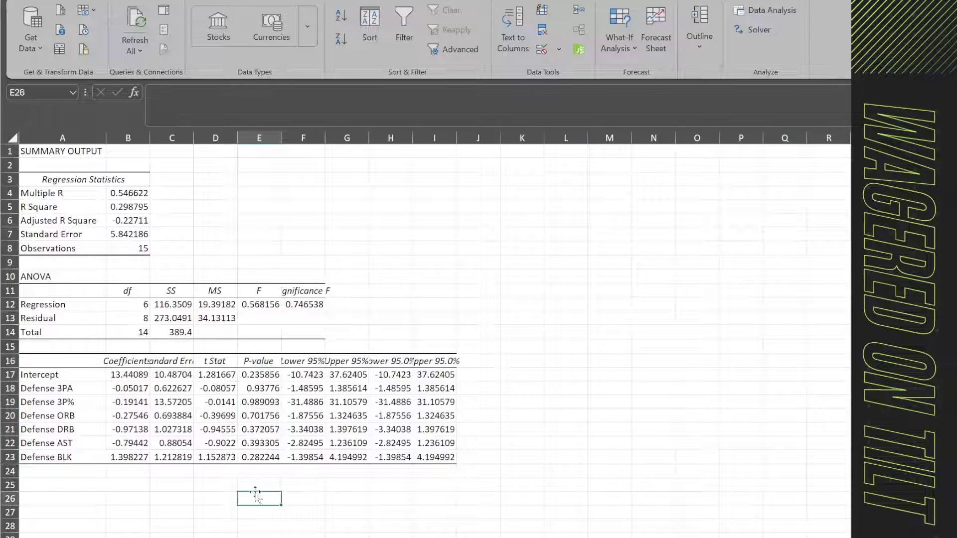
{"action": "left_click_drag", "start_coordinate": [256, 488], "coordinate": [258, 375]}
{"action": "left_click", "coordinate": [347, 537]}
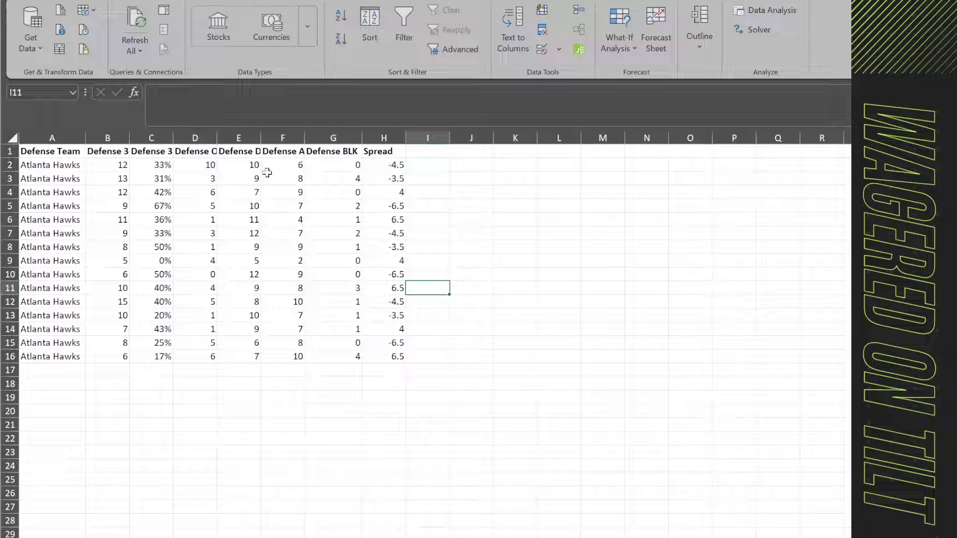
Set H16 to 2.5 and H15 to -2.5, then copy that pair.
{"action": "left_click_drag", "start_coordinate": [205, 160], "coordinate": [196, 399]}
{"action": "left_click", "coordinate": [432, 218]}
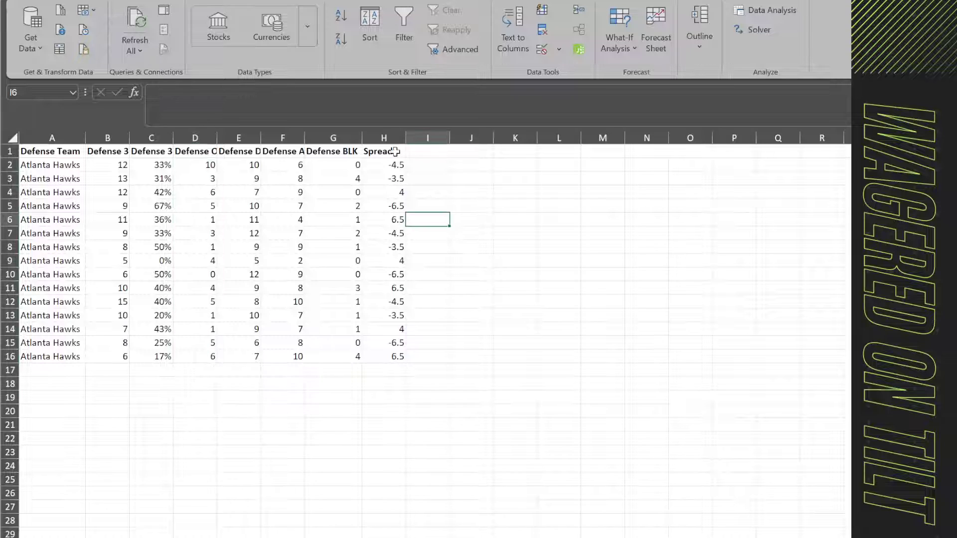
{"action": "left_click", "coordinate": [391, 165]}
{"action": "key", "text": "ctrl+c"}
{"action": "left_click", "coordinate": [398, 357]}
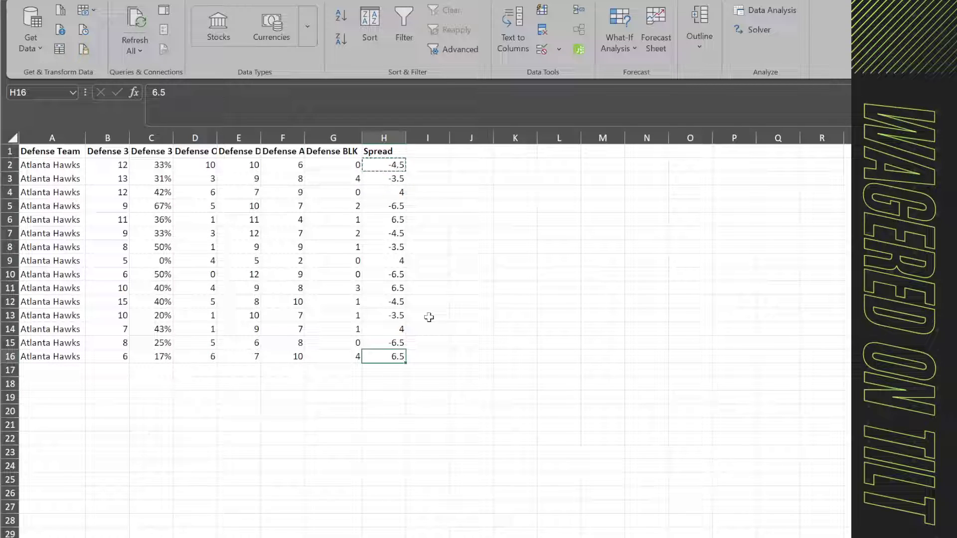
{"action": "type", "text": "2.5"}
{"action": "key", "text": "Up"}
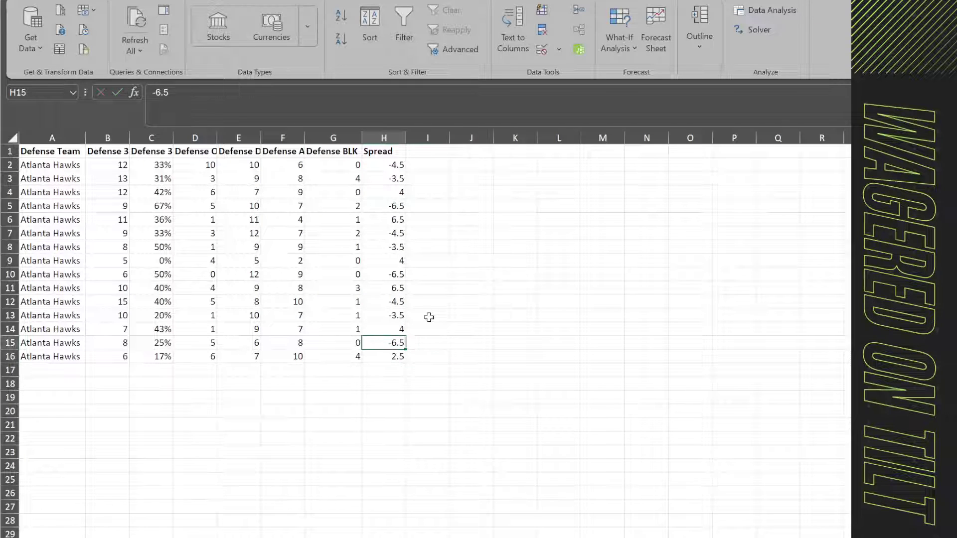
{"action": "type", "text": "-"}
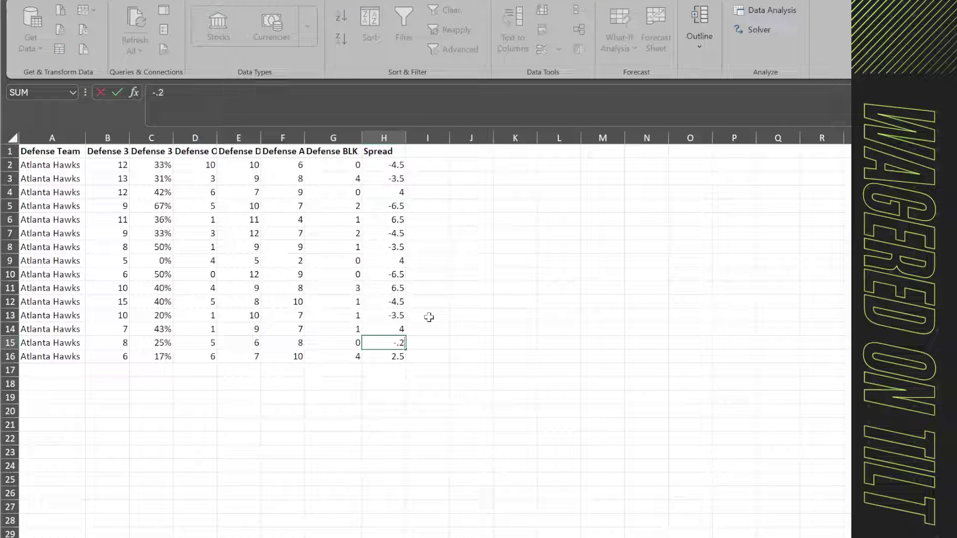
{"action": "key", "text": "Return"}
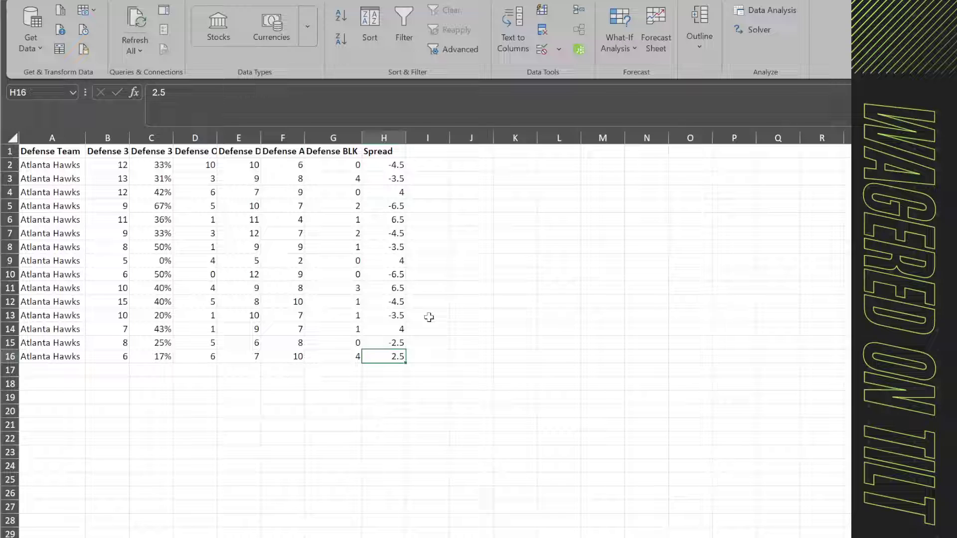
{"action": "left_click_drag", "start_coordinate": [392, 341], "coordinate": [394, 357]}
{"action": "key", "text": "ctrl+c"}
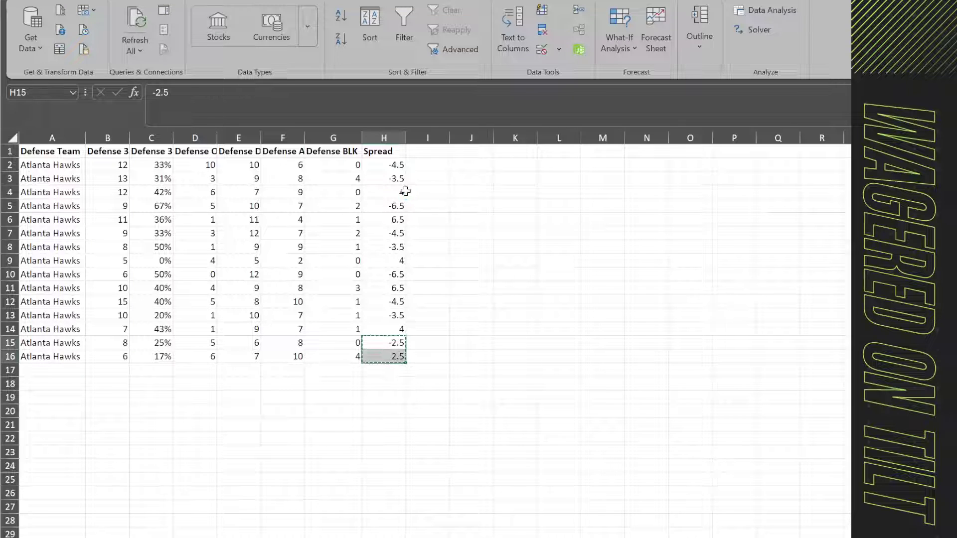
Paste the -2.5/2.5 pair repeatedly down H2:H13.
{"action": "left_click", "coordinate": [398, 165]}
{"action": "key", "text": "ctrl+v"}
{"action": "left_click", "coordinate": [399, 192]}
{"action": "key", "text": "ctrl+v"}
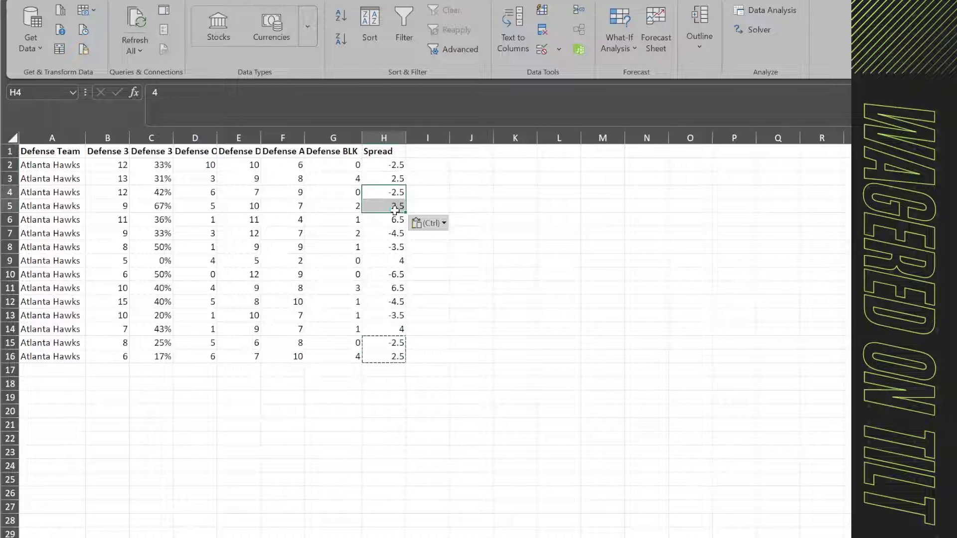
{"action": "left_click", "coordinate": [393, 221]}
{"action": "key", "text": "ctrl+v"}
{"action": "left_click", "coordinate": [394, 247]}
{"action": "key", "text": "ctrl+v"}
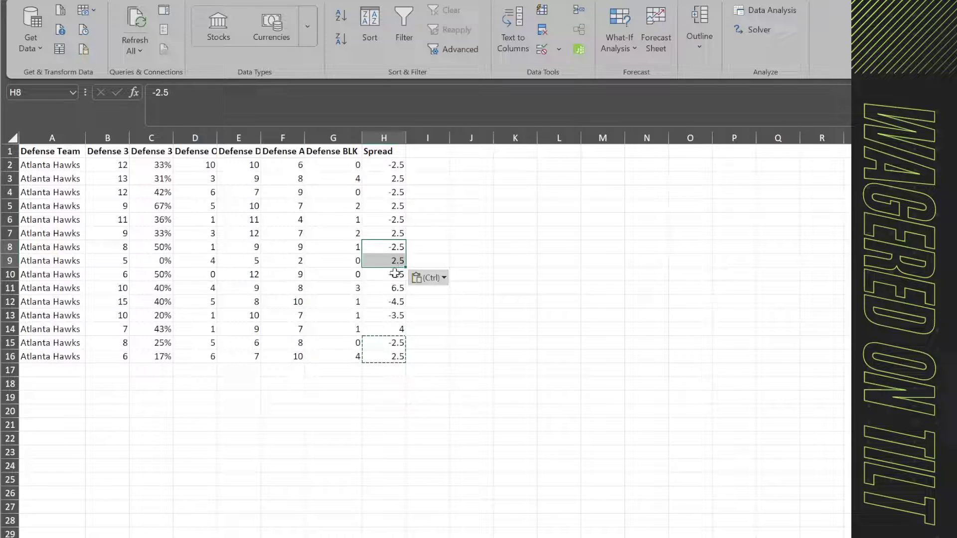
{"action": "left_click", "coordinate": [394, 275]}
{"action": "key", "text": "ctrl+v"}
{"action": "key", "text": "ctrl"}
{"action": "key", "text": "ctrl"}
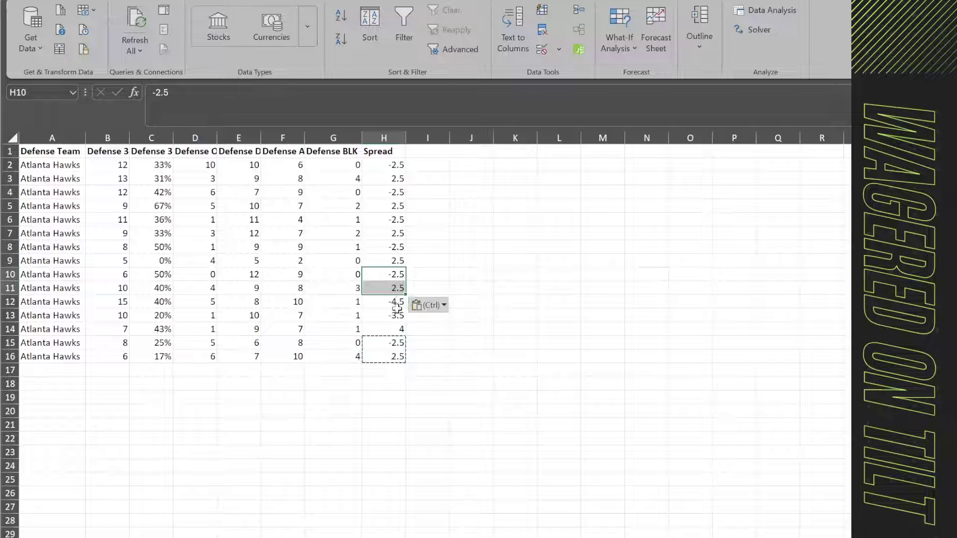
{"action": "left_click", "coordinate": [396, 302]}
{"action": "key", "text": "ctrl+v"}
Replace the spread value in H14 with a new number.
{"action": "left_click", "coordinate": [399, 329]}
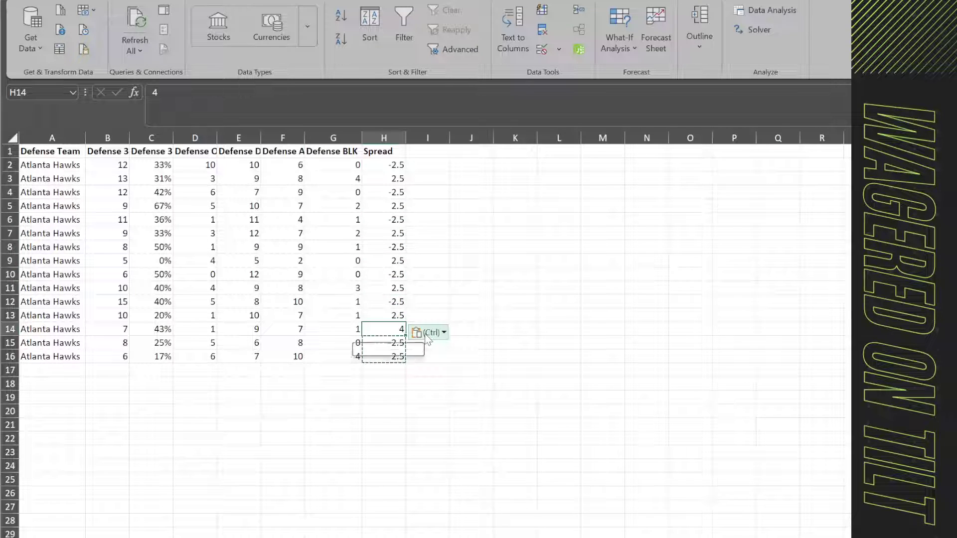
{"action": "type", "text": "4"}
{"action": "key", "text": "Return"}
{"action": "left_click_drag", "start_coordinate": [632, 354], "coordinate": [636, 343]}
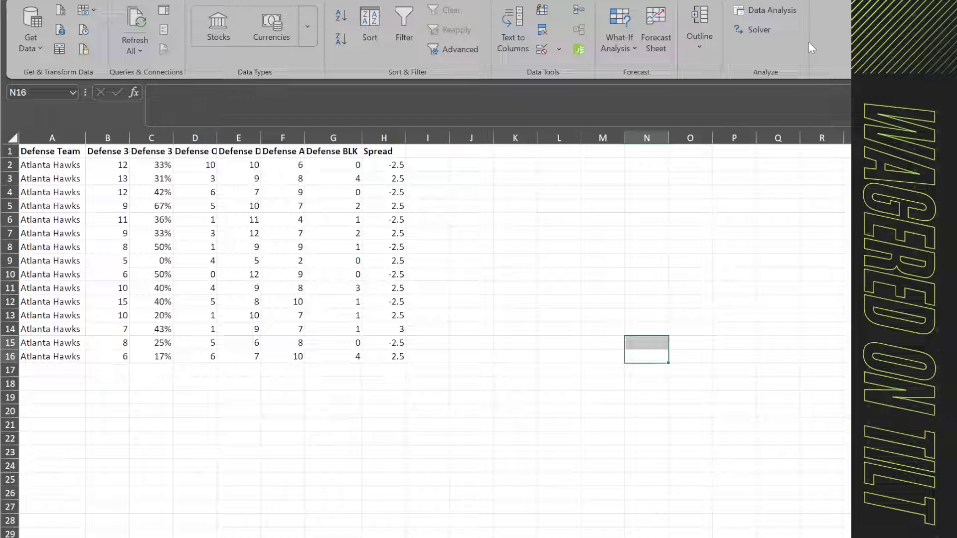
Rerun the regression with the same ranges, autofit column A and check R Square 0.632811.
{"action": "left_click", "coordinate": [786, 10]}
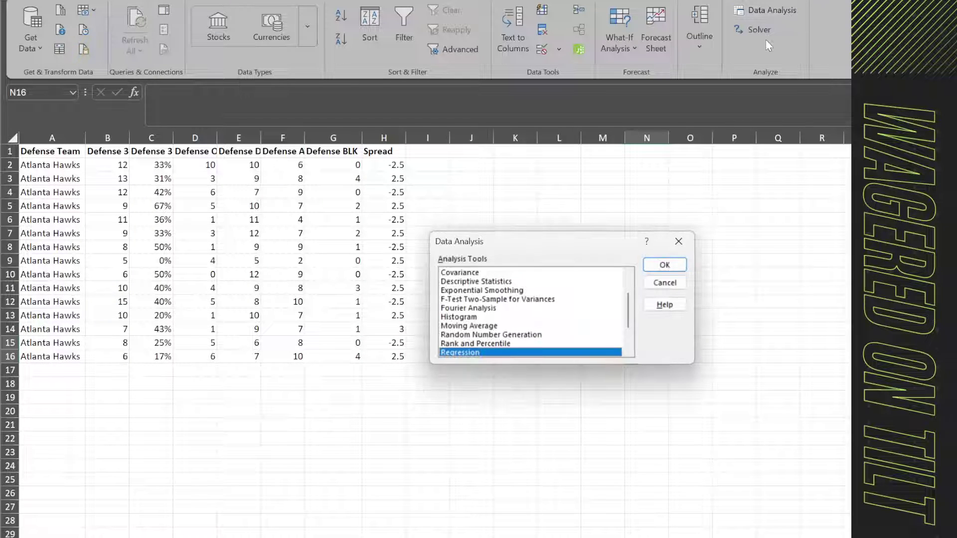
{"action": "left_click", "coordinate": [668, 263]}
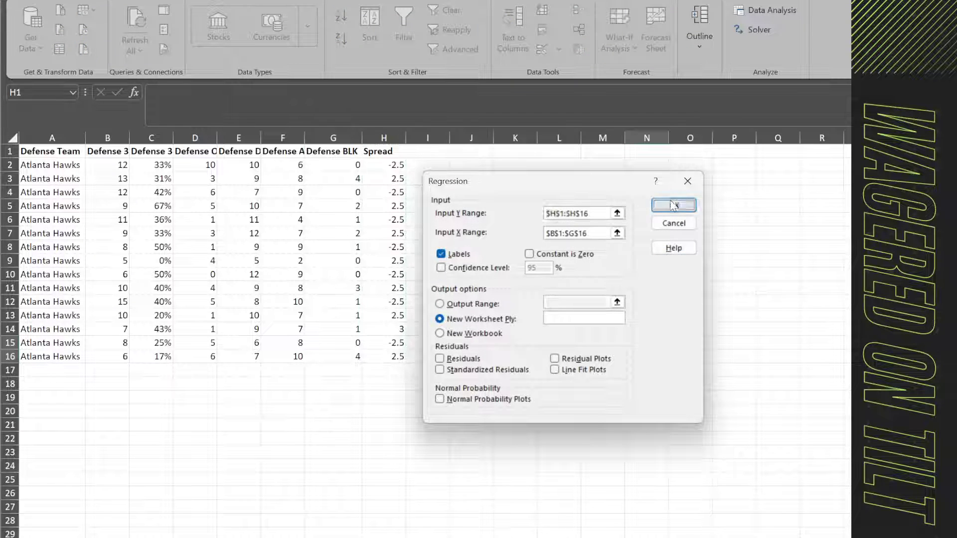
{"action": "left_click", "coordinate": [673, 204]}
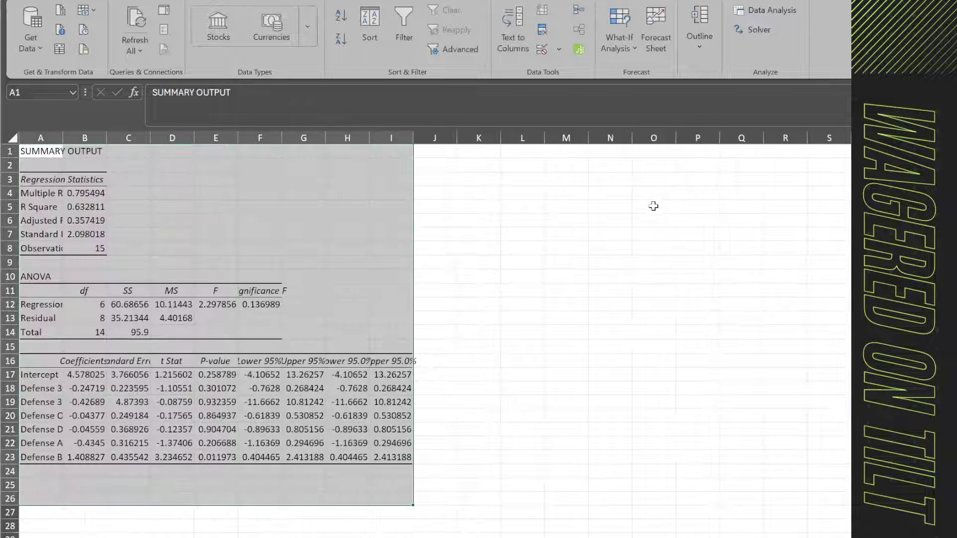
{"action": "left_click", "coordinate": [222, 232]}
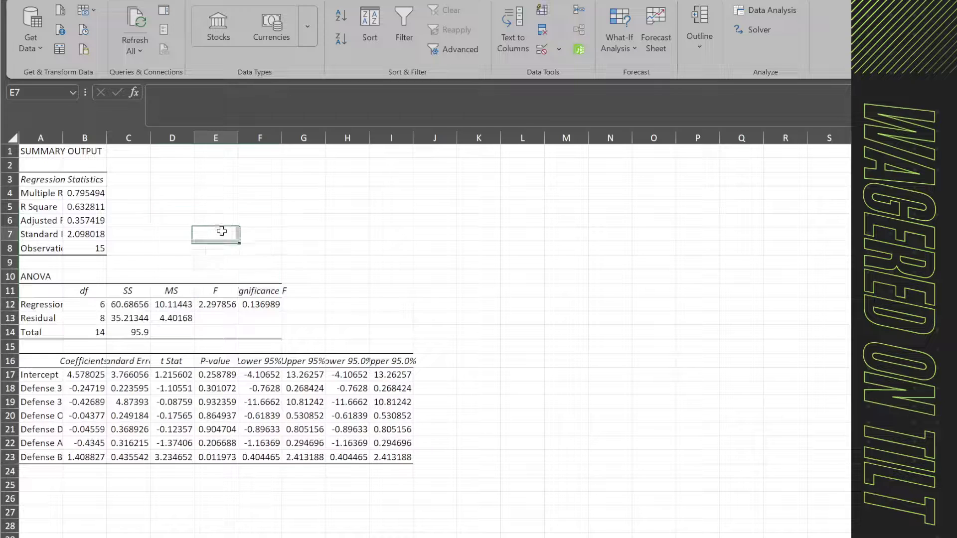
{"action": "double_click", "coordinate": [63, 135]}
{"action": "left_click", "coordinate": [209, 207]}
{"action": "left_click", "coordinate": [120, 206]}
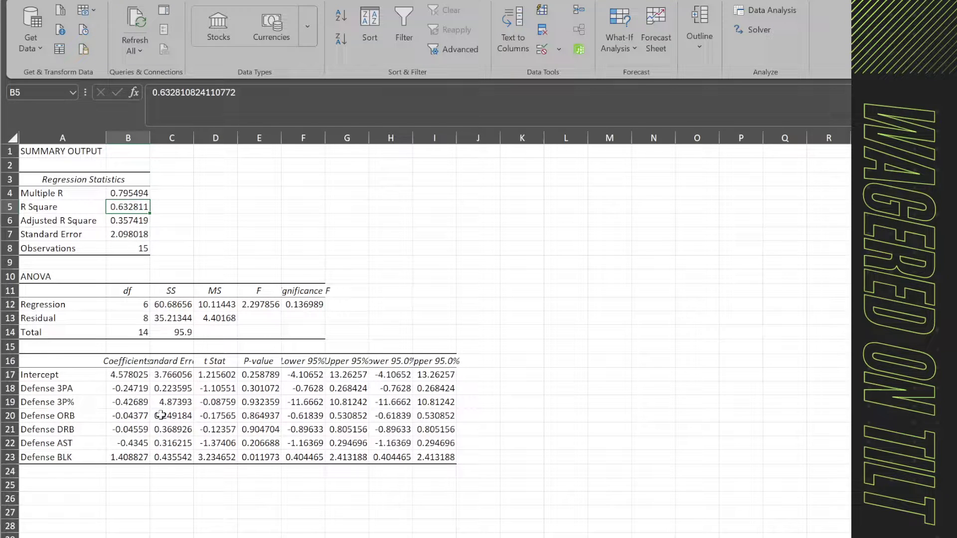
Review the P-values and copy the coefficients block from Intercept to Defense BLK.
{"action": "left_click_drag", "start_coordinate": [73, 374], "coordinate": [114, 456]}
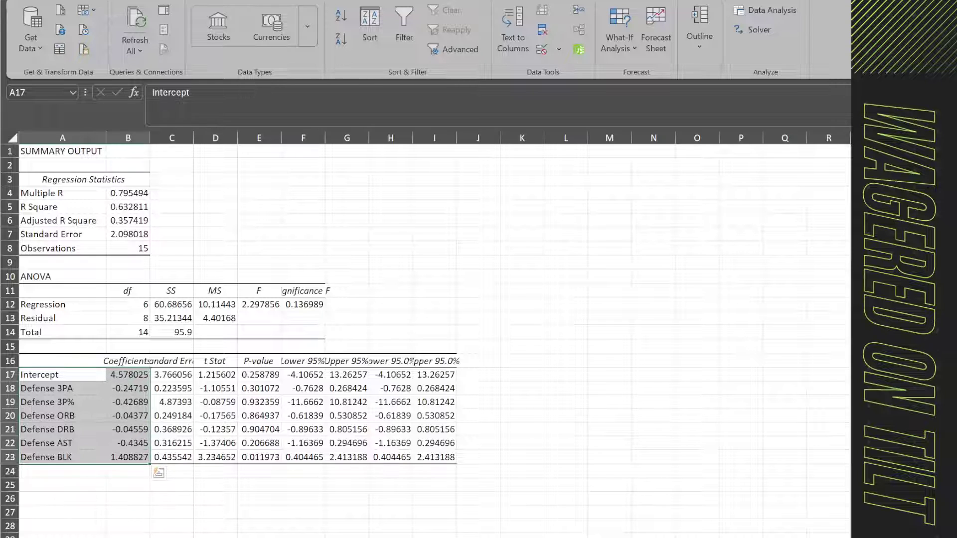
{"action": "left_click", "coordinate": [172, 478]}
{"action": "left_click_drag", "start_coordinate": [260, 378], "coordinate": [266, 459]}
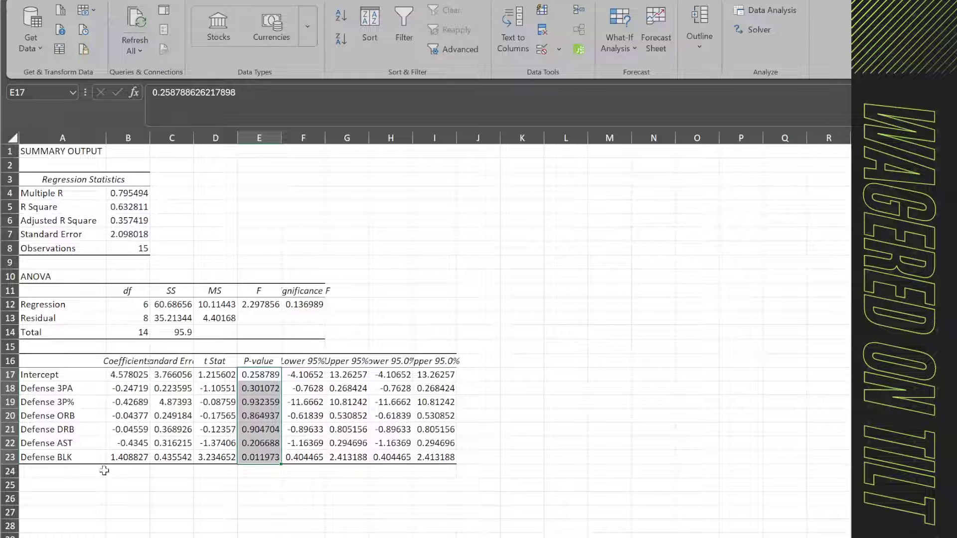
{"action": "left_click", "coordinate": [146, 526]}
{"action": "left_click_drag", "start_coordinate": [260, 361], "coordinate": [260, 459]}
{"action": "left_click_drag", "start_coordinate": [73, 374], "coordinate": [128, 458]}
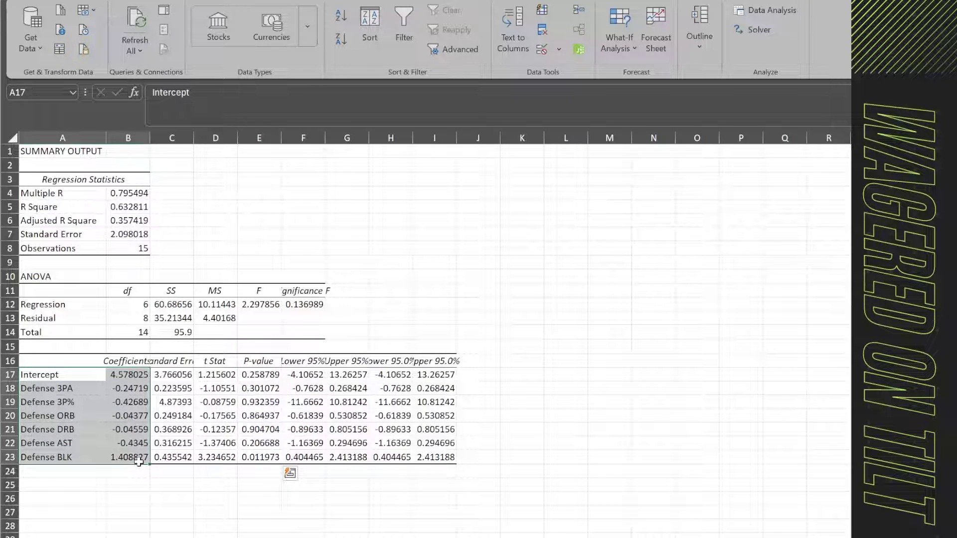
{"action": "key", "text": "ctrl+c"}
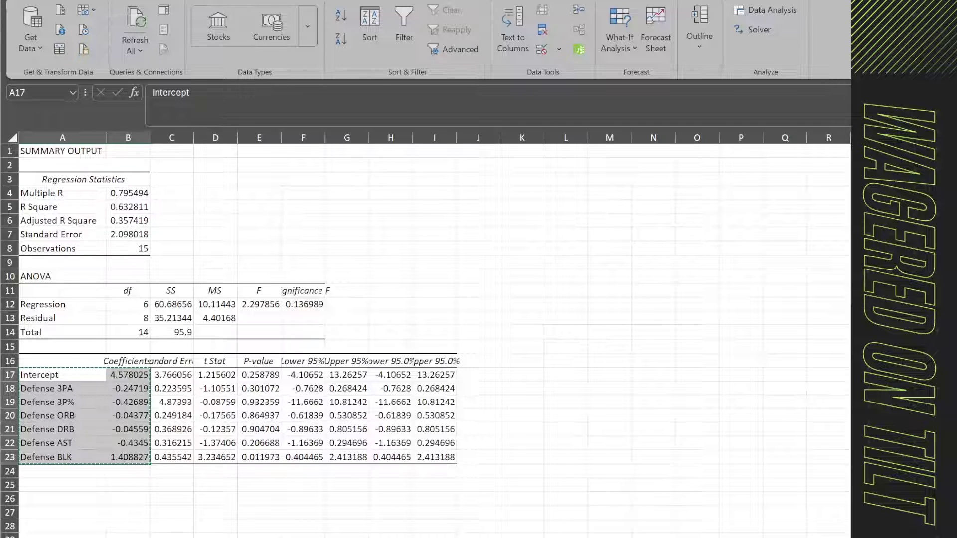
Paste the regression coefficients into K5:L11 of the team stats sheet and autofit columns K and L.
{"action": "key", "text": "ctrl+Page_Down"}
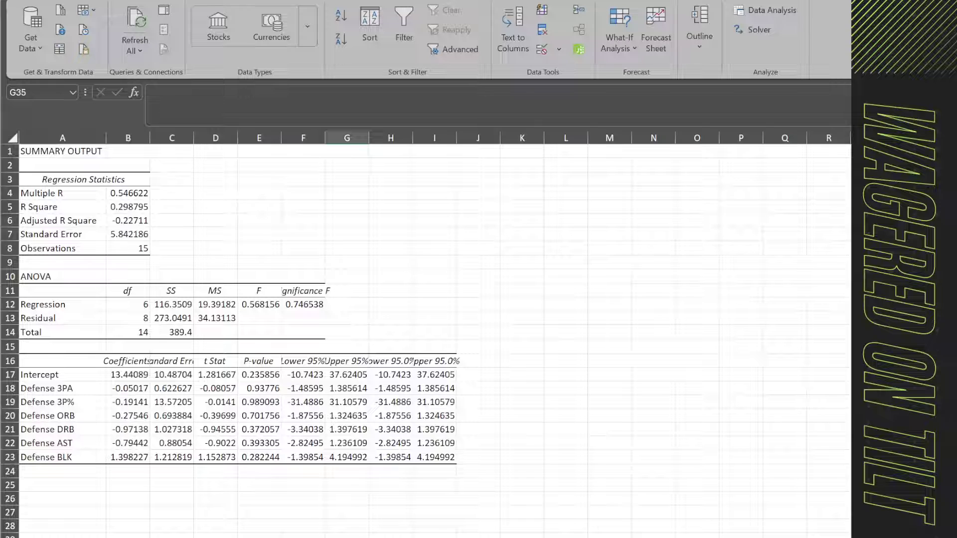
{"action": "key", "text": "ctrl+Page_Down"}
{"action": "left_click", "coordinate": [333, 494]}
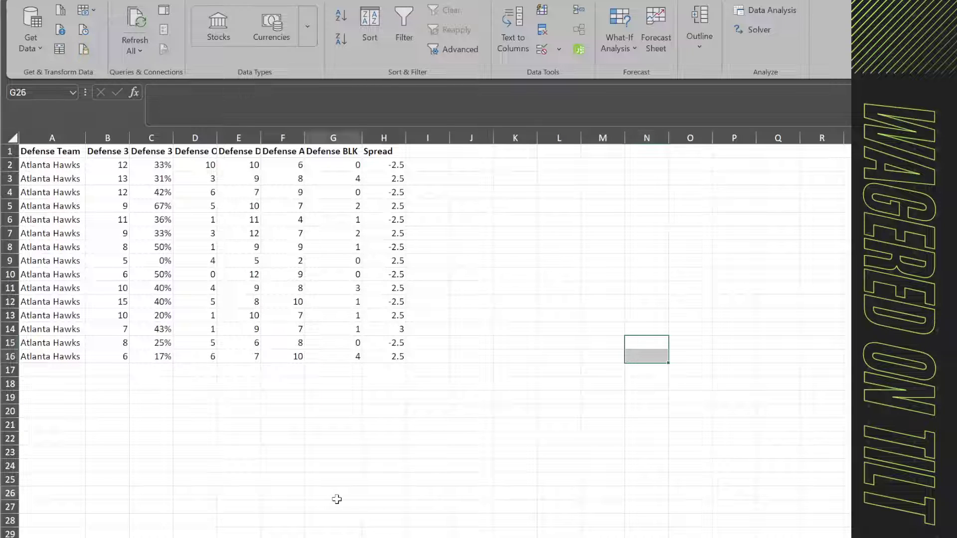
{"action": "left_click", "coordinate": [515, 206]}
{"action": "key", "text": "ctrl+v"}
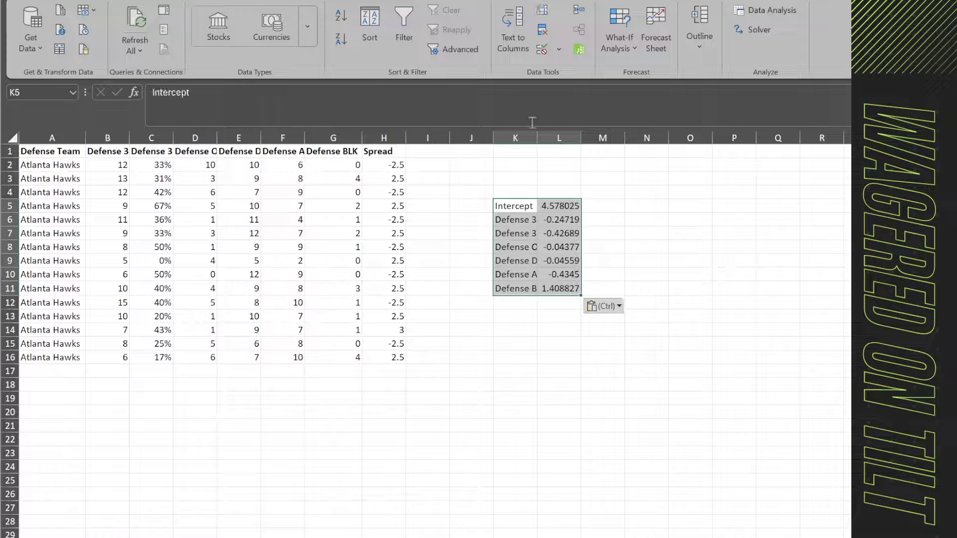
{"action": "double_click", "coordinate": [537, 135]}
{"action": "double_click", "coordinate": [595, 138]}
Review the defense stat columns, the Spread column, sample row B2:G2 and the coefficients block, picking B18.
{"action": "left_click", "coordinate": [521, 466]}
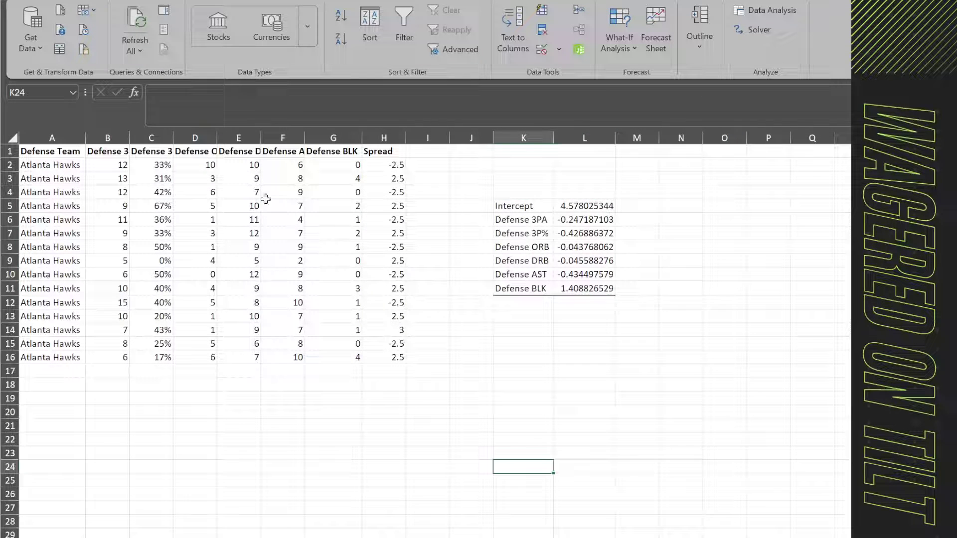
{"action": "left_click_drag", "start_coordinate": [106, 160], "coordinate": [338, 358]}
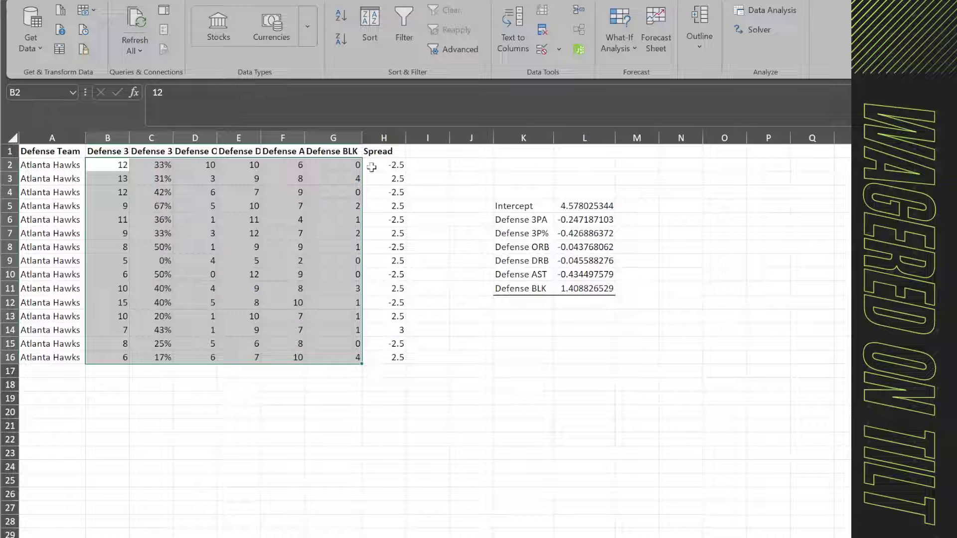
{"action": "left_click_drag", "start_coordinate": [388, 150], "coordinate": [387, 359]}
{"action": "left_click", "coordinate": [384, 453]}
{"action": "left_click", "coordinate": [107, 412]}
{"action": "left_click", "coordinate": [124, 386]}
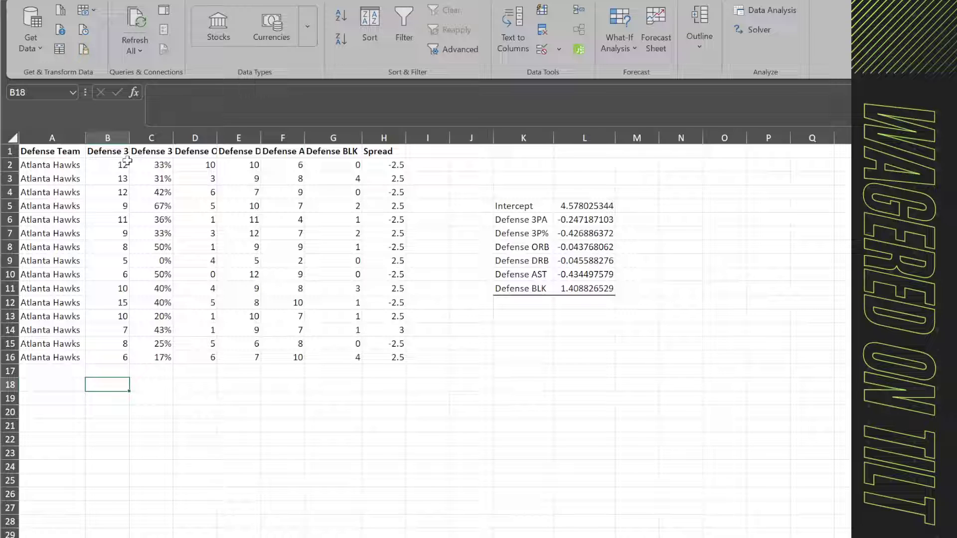
{"action": "left_click_drag", "start_coordinate": [127, 161], "coordinate": [341, 170]}
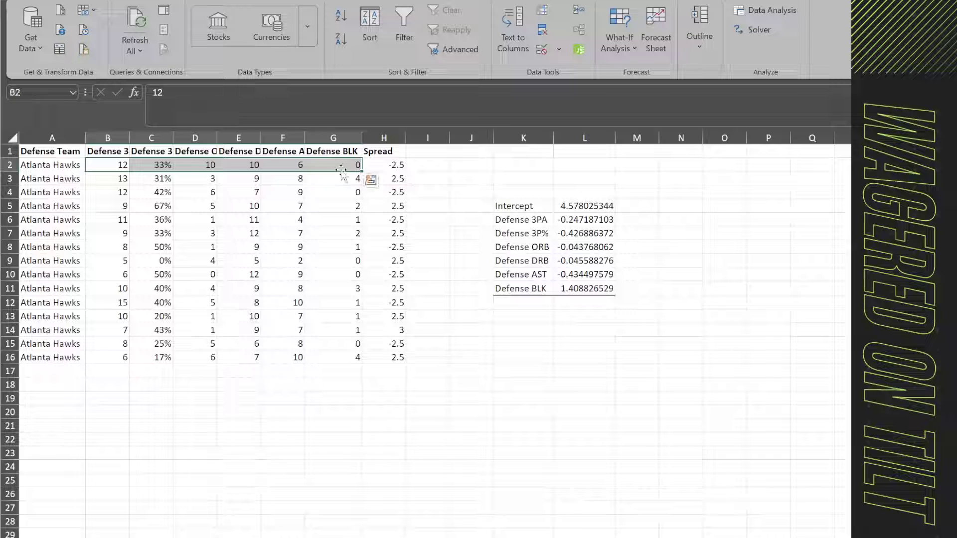
{"action": "left_click_drag", "start_coordinate": [486, 207], "coordinate": [620, 306]}
{"action": "left_click", "coordinate": [524, 412]}
Enter =INDIRECT("B"&RANDBETWEEN(2,16)) in B18 to pick a random row from column B.
{"action": "left_click", "coordinate": [122, 384]}
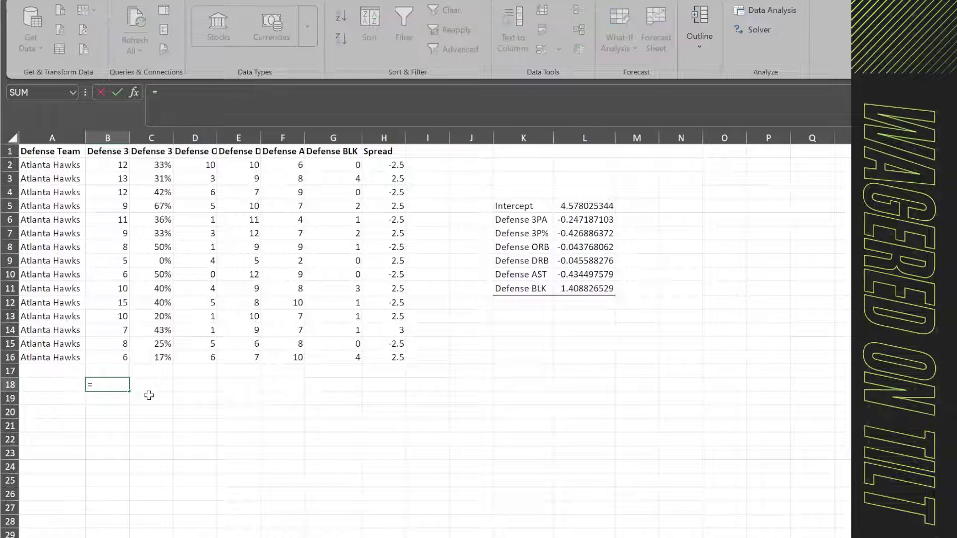
{"action": "type", "text": "=I"}
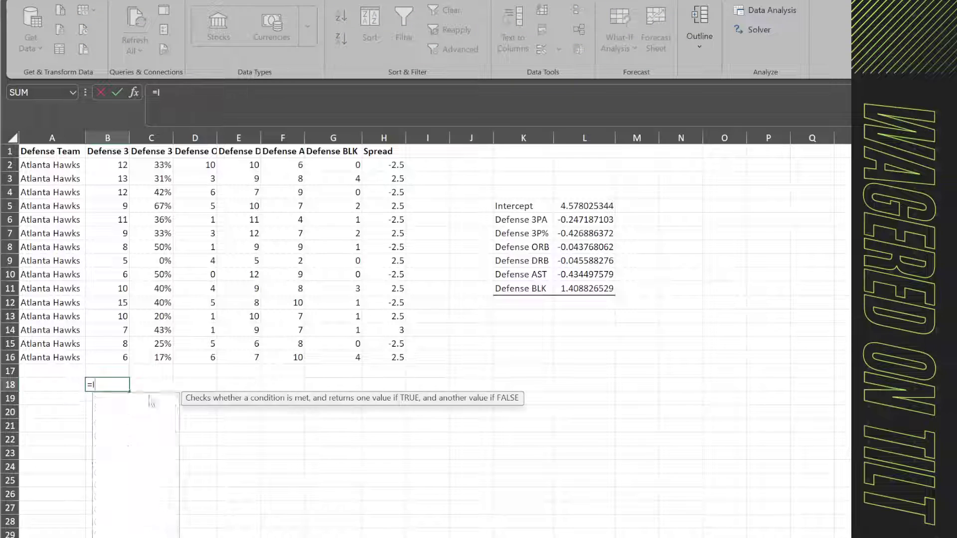
{"action": "type", "text": "ndirect(\"B\""}
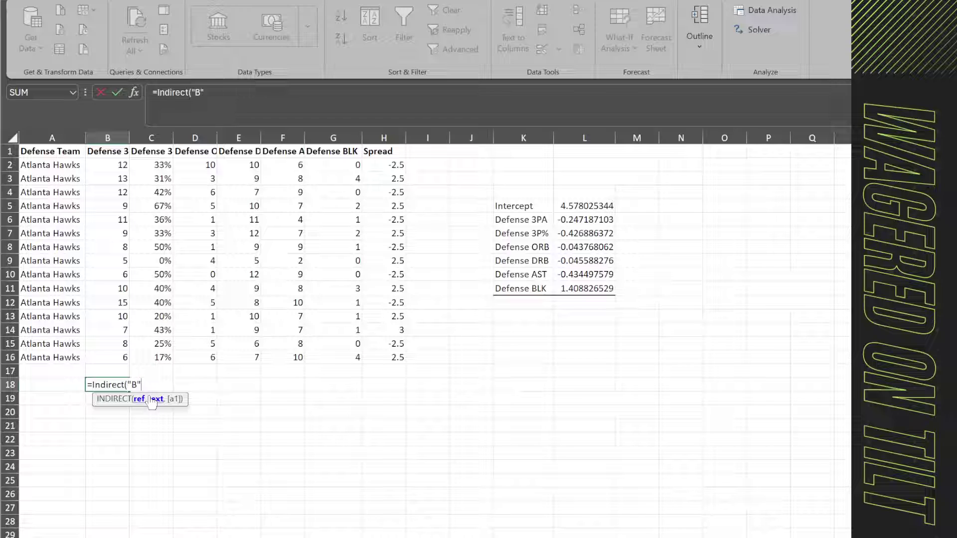
{"action": "type", "text": "&Rand"}
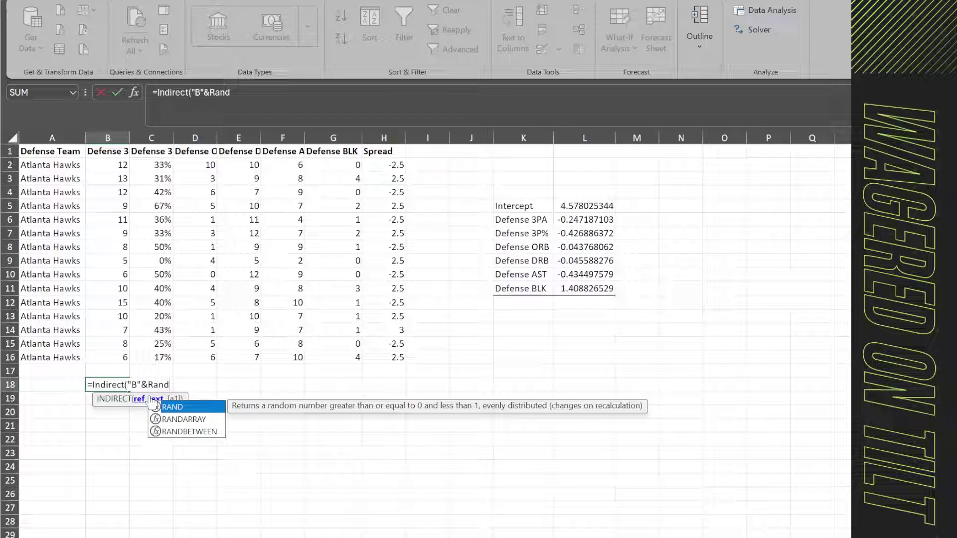
{"action": "key", "text": "Down"}
{"action": "key", "text": "Return"}
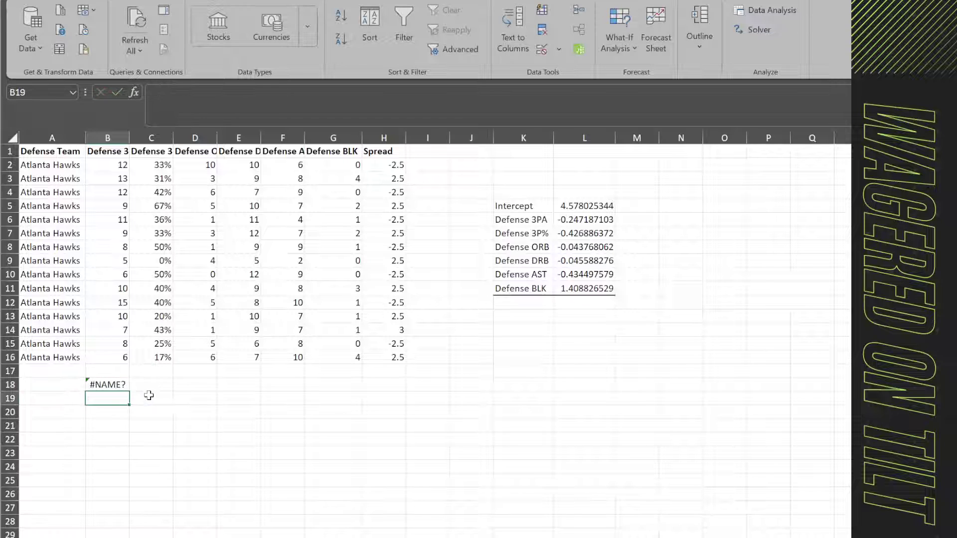
{"action": "left_click", "coordinate": [114, 382]}
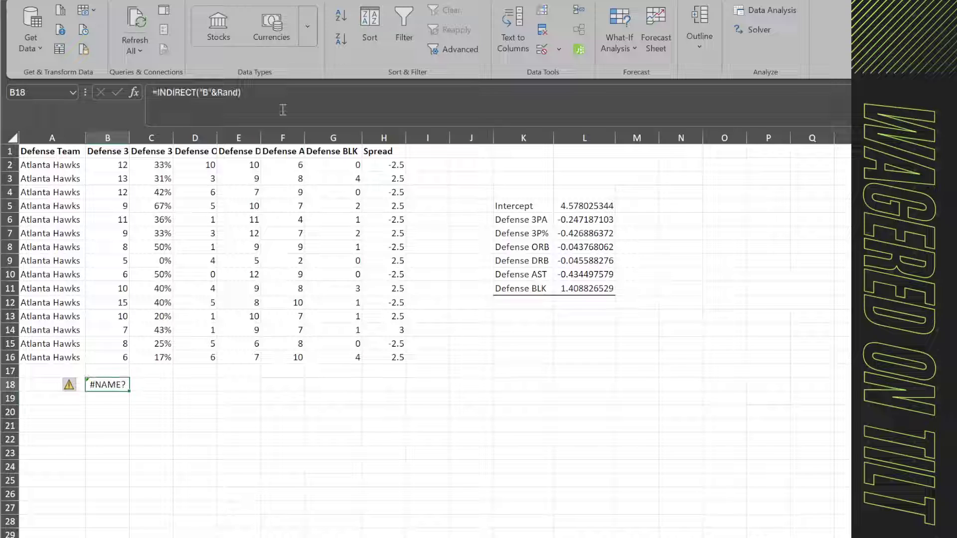
{"action": "key", "text": "F2"}
{"action": "key", "text": "BackSpace"}
{"action": "type", "text": "bet"}
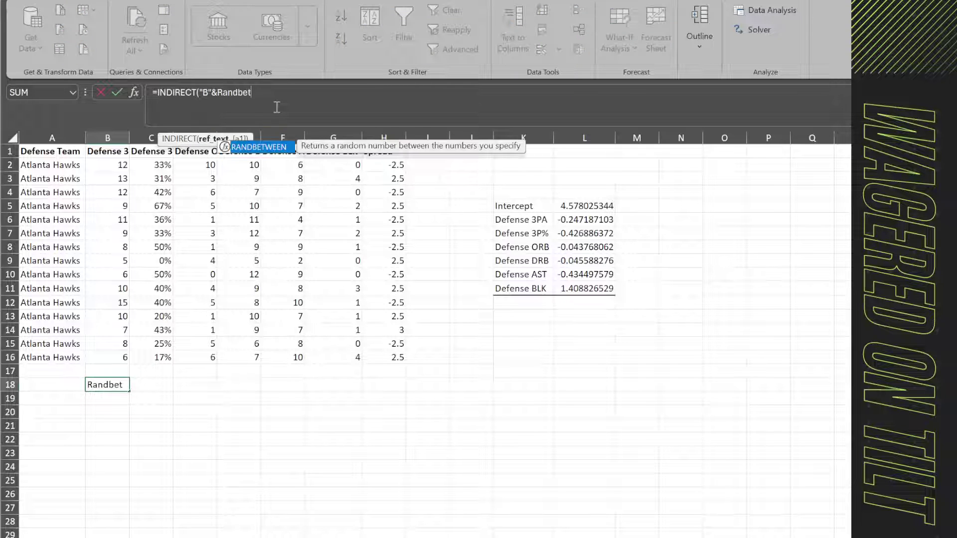
{"action": "key", "text": "Tab"}
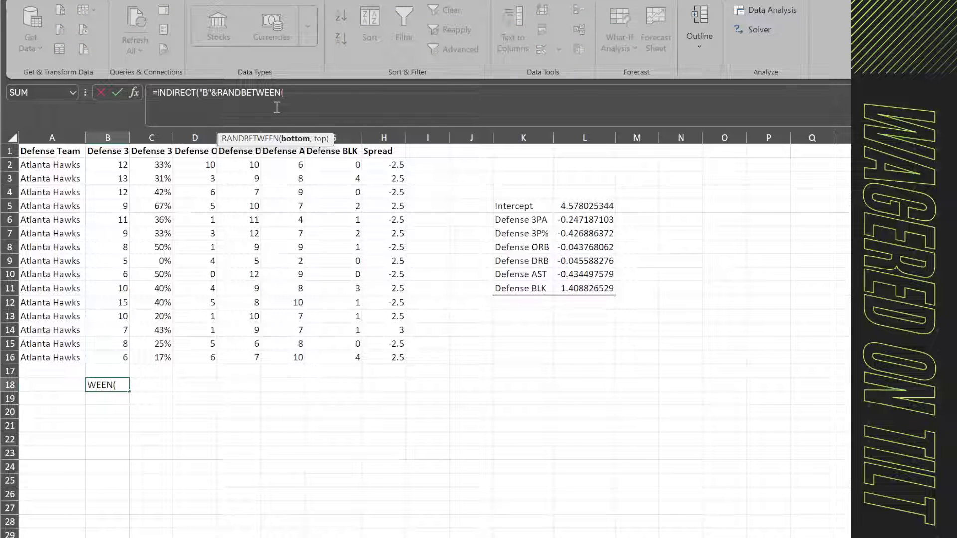
{"action": "type", "text": "2, 16"}
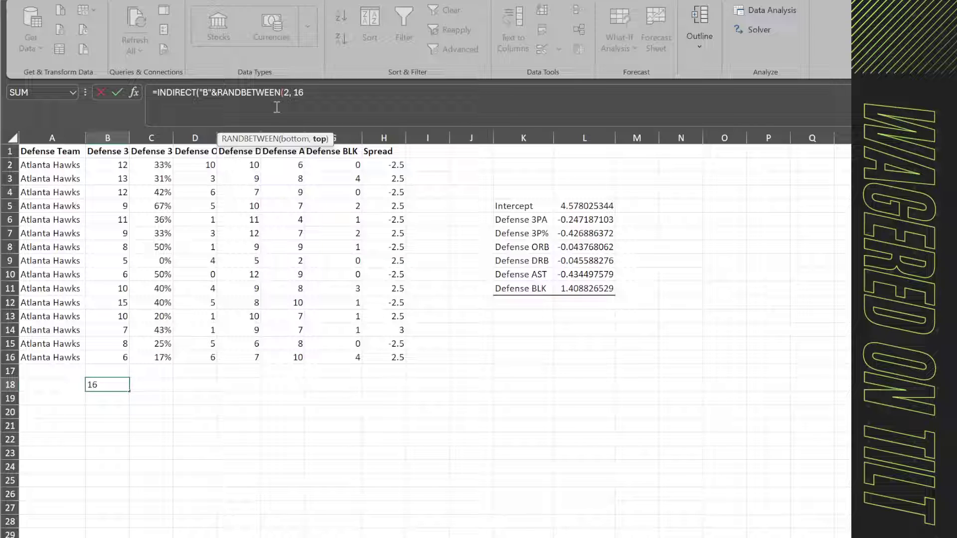
{"action": "type", "text": ")"}
{"action": "key", "text": "Return"}
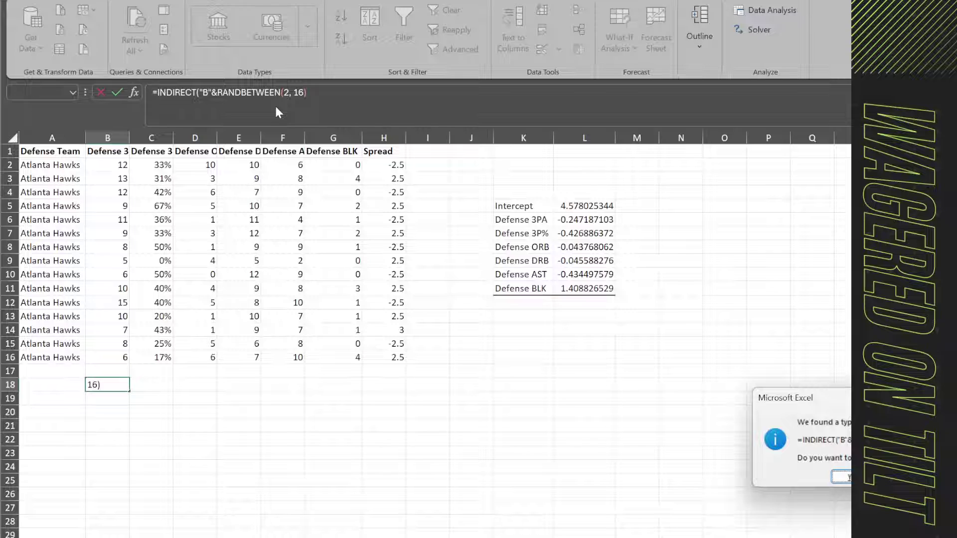
{"action": "key", "text": "Return"}
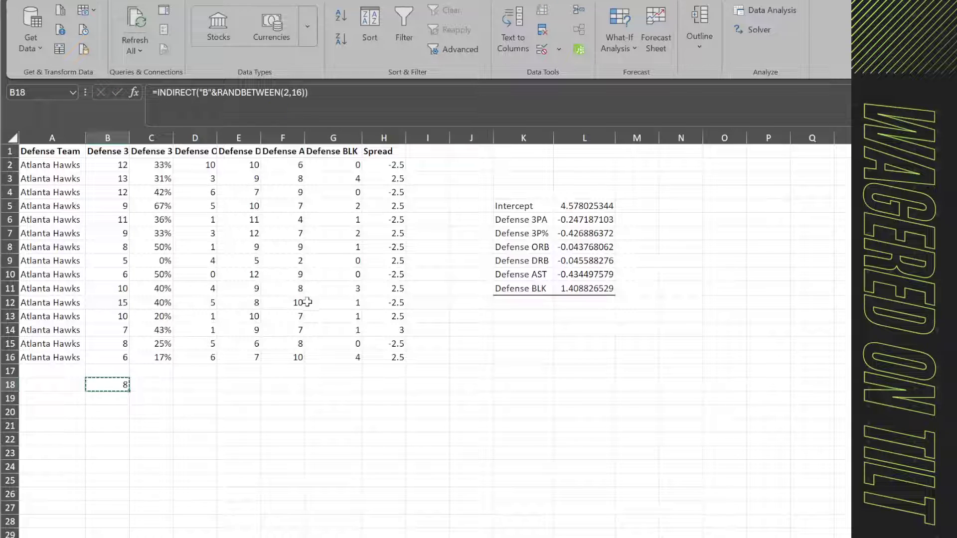
Copy the B18 formula across row 18 and repoint C18 and D18 to columns C and D.
{"action": "key", "text": "ctrl+c"}
{"action": "left_click_drag", "start_coordinate": [108, 384], "coordinate": [389, 388]}
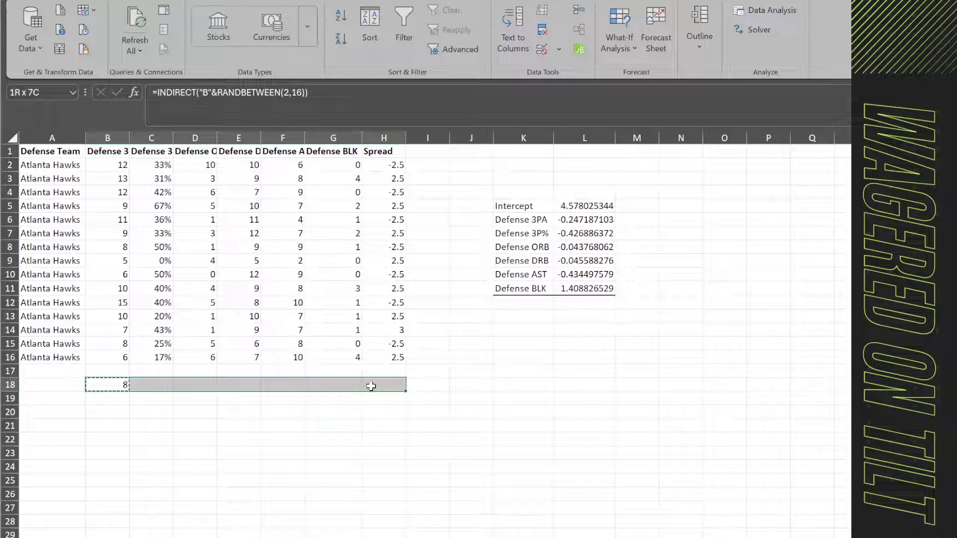
{"action": "key", "text": "ctrl+v"}
{"action": "left_click", "coordinate": [163, 384]}
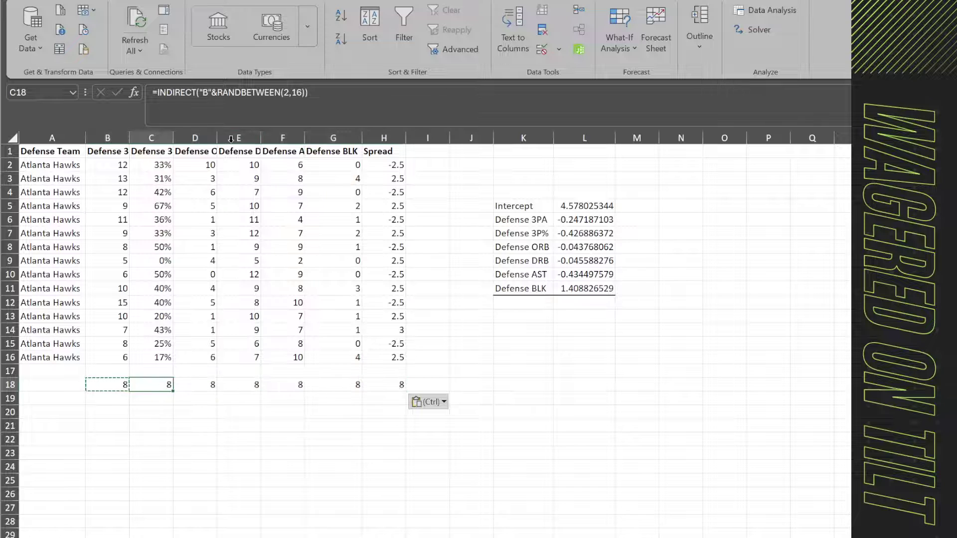
{"action": "left_click", "coordinate": [210, 93]}
{"action": "key", "text": "BackSpace"}
{"action": "type", "text": "C"}
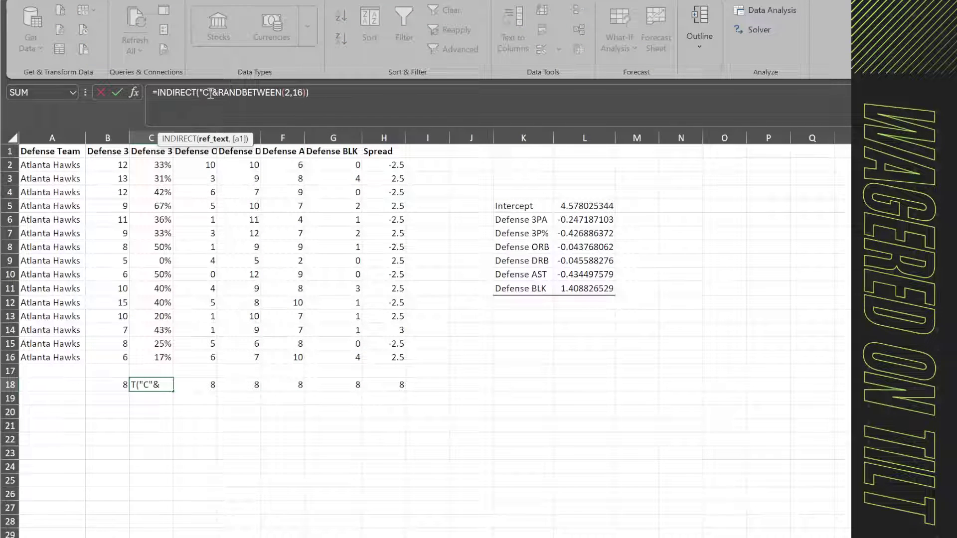
{"action": "key", "text": "Tab"}
{"action": "left_click", "coordinate": [210, 93]}
{"action": "key", "text": "BackSpace"}
{"action": "type", "text": "D"}
{"action": "key", "text": "Tab"}
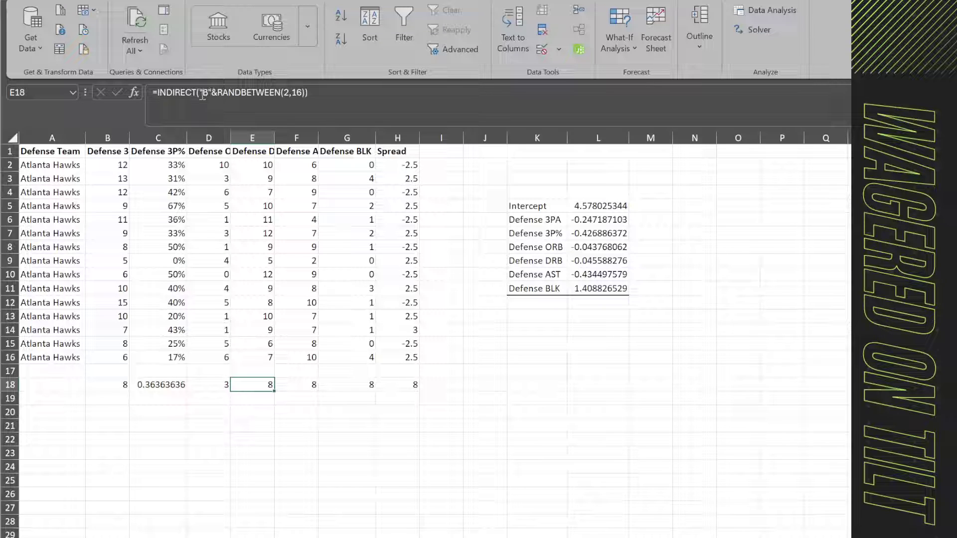
Repoint the E18, F18 and G18 formulas to columns E, F and G.
{"action": "left_click", "coordinate": [217, 94]}
{"action": "key", "text": "BackSpace"}
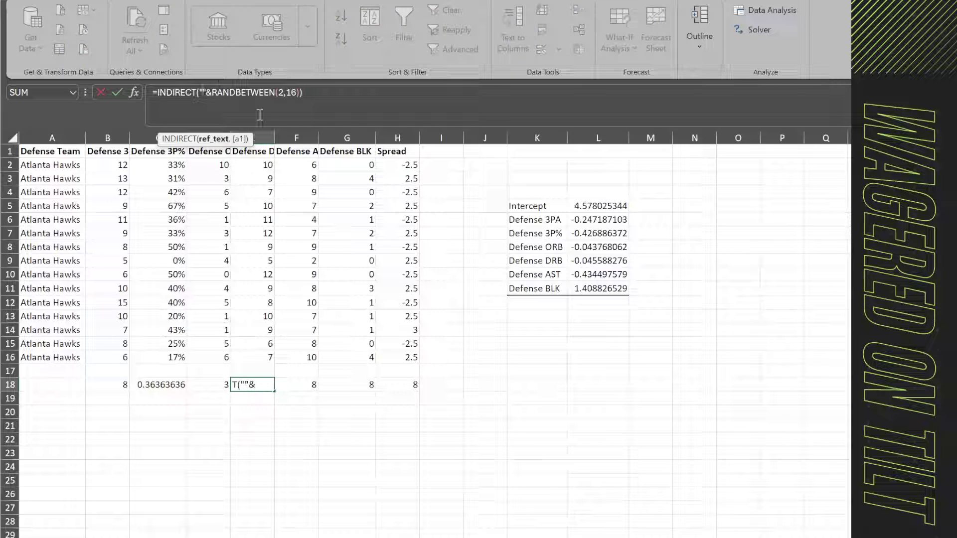
{"action": "type", "text": "E"}
{"action": "key", "text": "Tab"}
{"action": "left_click", "coordinate": [206, 92]}
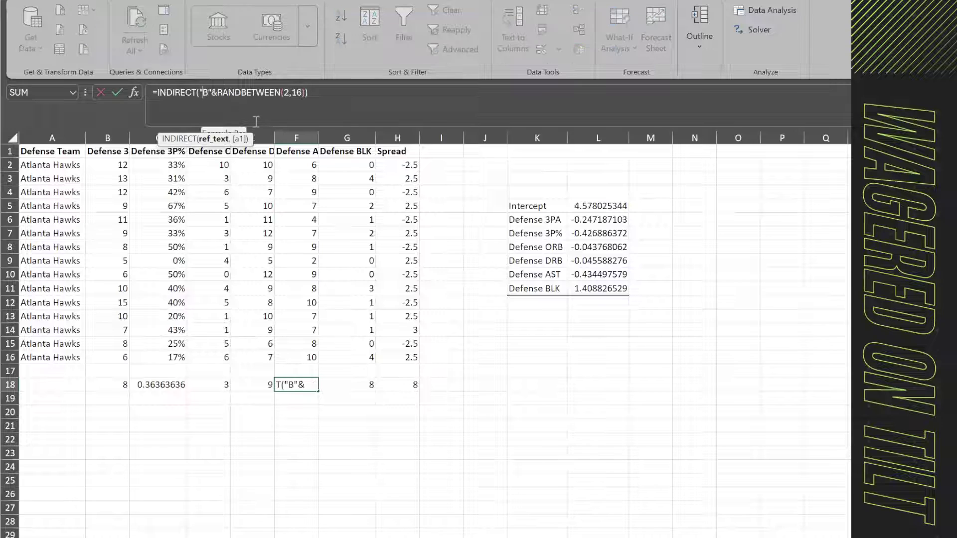
{"action": "key", "text": "BackSpace"}
{"action": "type", "text": "F"}
{"action": "key", "text": "Tab"}
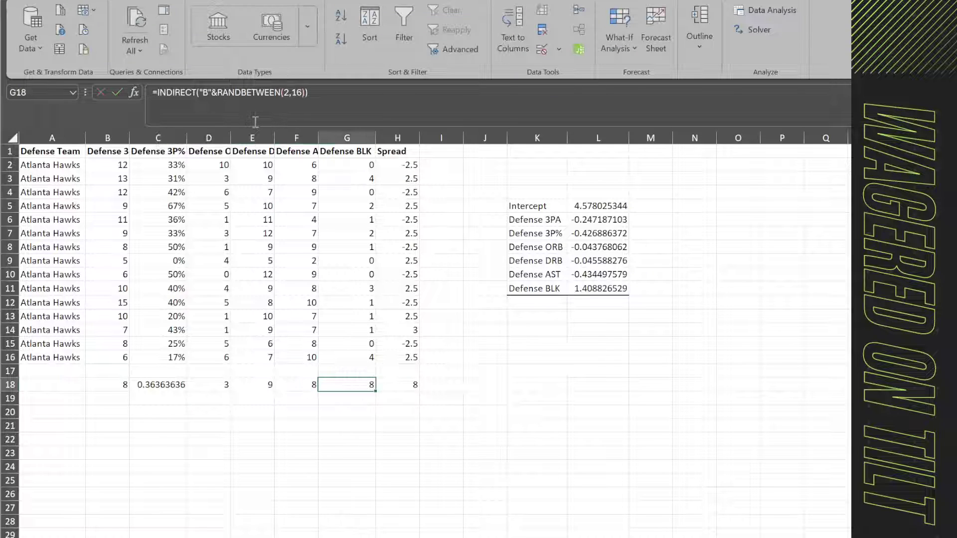
{"action": "left_click", "coordinate": [214, 96]}
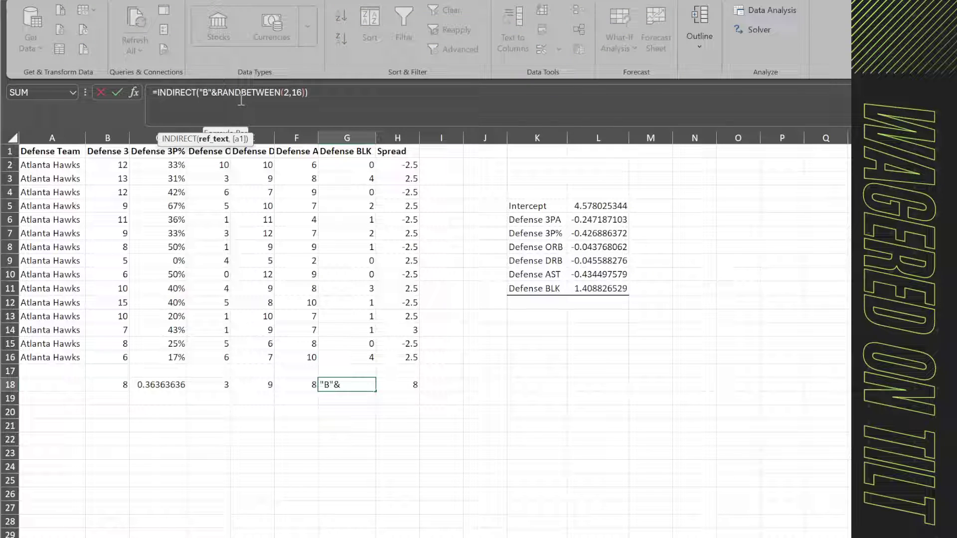
{"action": "key", "text": "BackSpace"}
{"action": "type", "text": "G"}
{"action": "key", "text": "Tab"}
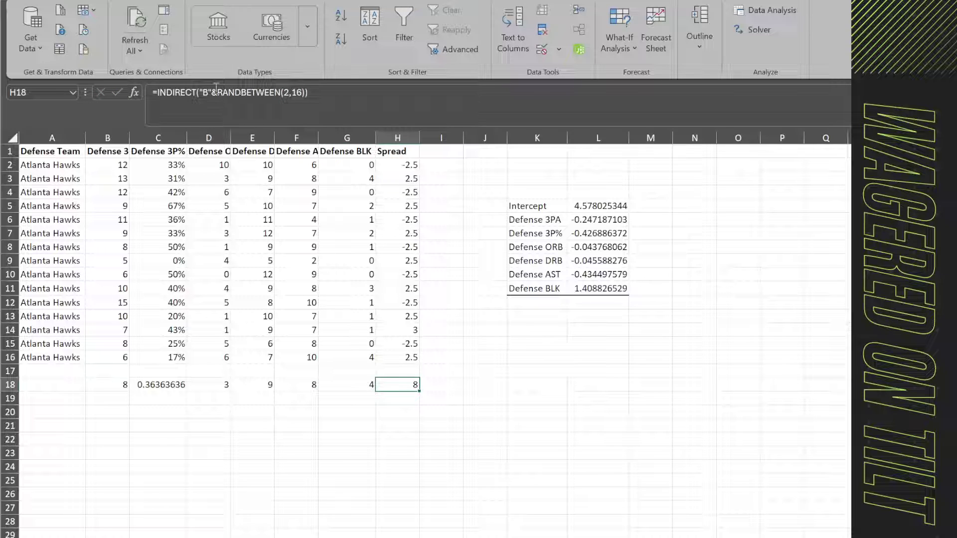
Cancel a stray entry, clear H18's formula, and check the sampled values B18:G18.
{"action": "left_click", "coordinate": [206, 94]}
{"action": "key", "text": "BackSpace"}
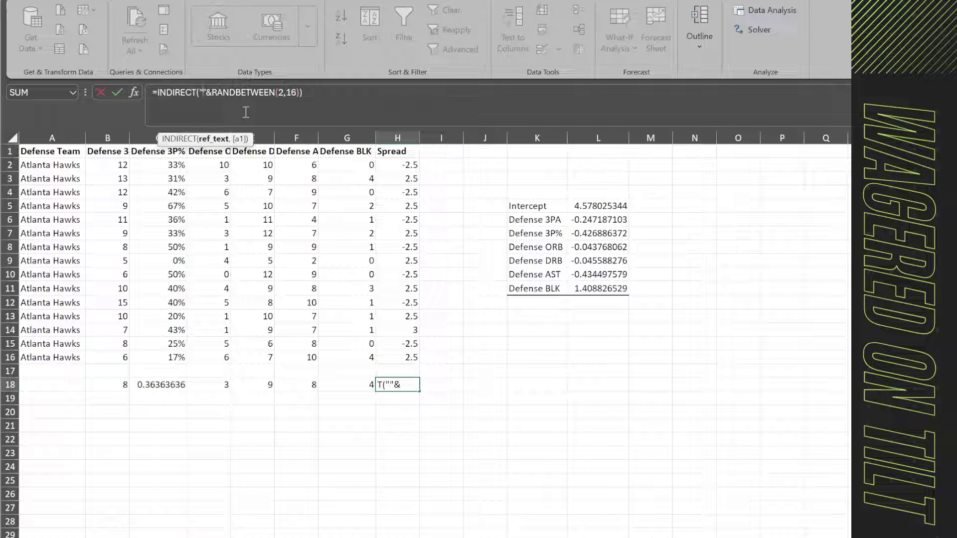
{"action": "type", "text": "H"}
{"action": "key", "text": "Return"}
{"action": "type", "text": "'"}
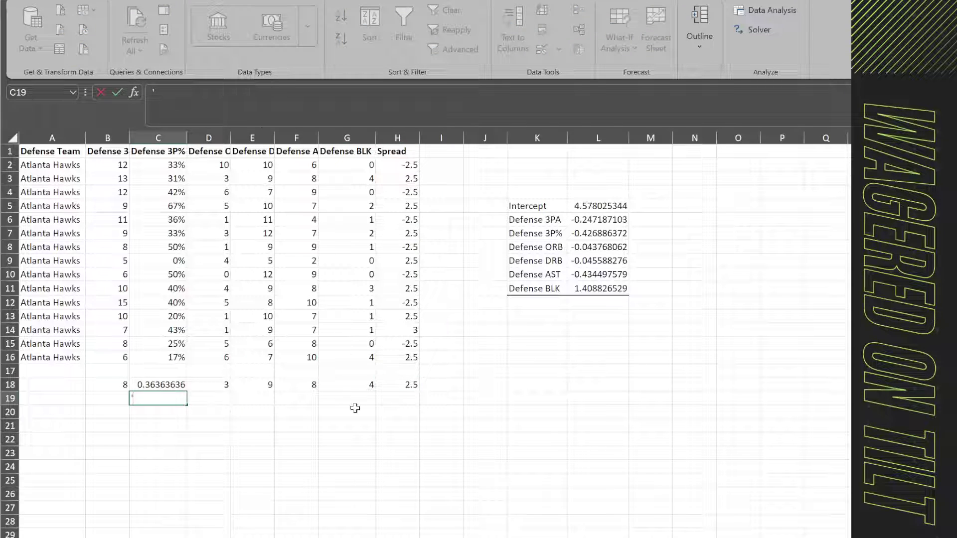
{"action": "key", "text": "Escape"}
{"action": "left_click", "coordinate": [414, 385]}
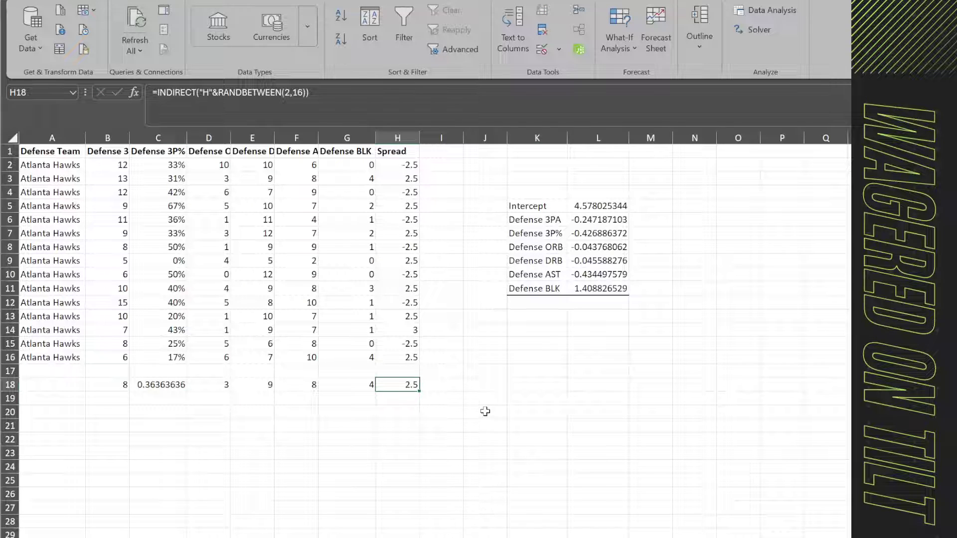
{"action": "key", "text": "Delete"}
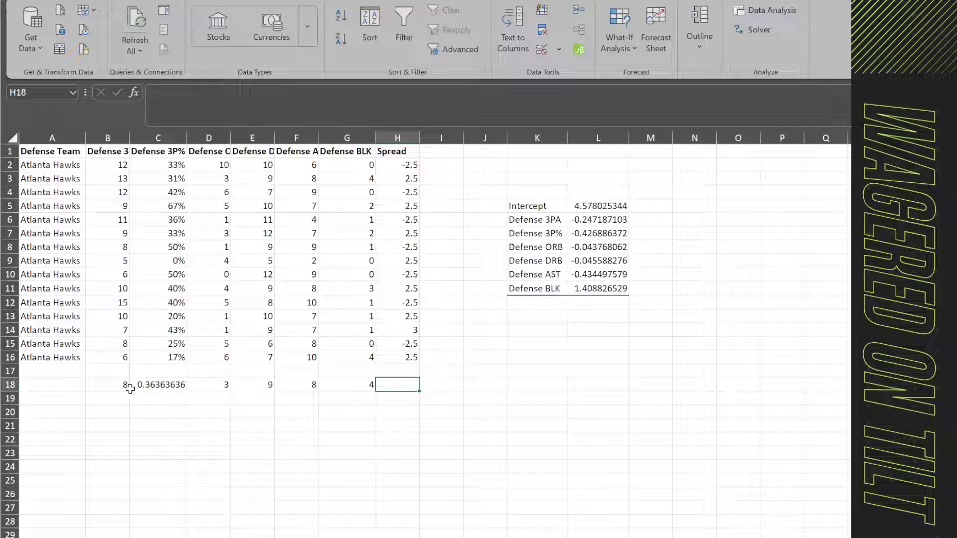
{"action": "left_click_drag", "start_coordinate": [128, 385], "coordinate": [372, 385]}
{"action": "left_click", "coordinate": [171, 384]}
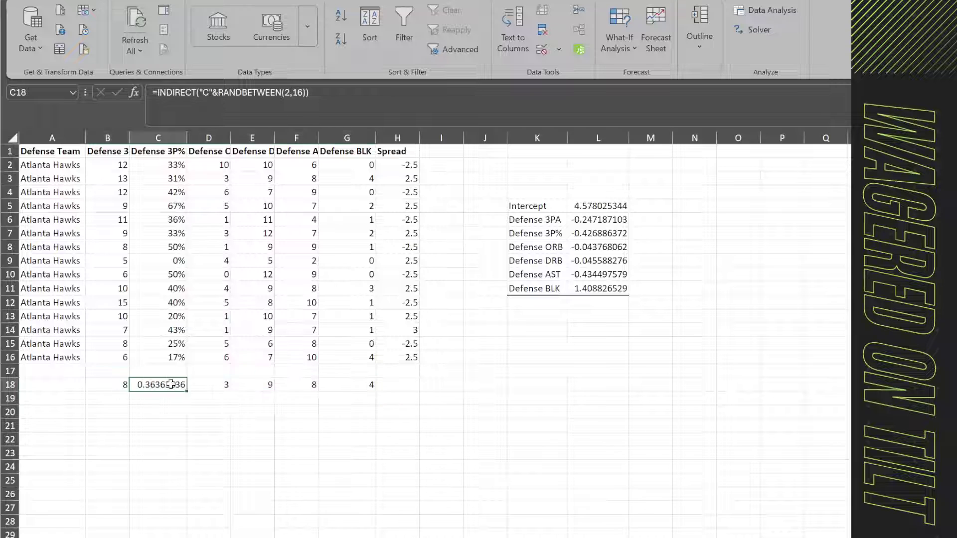
Apply Percent Style to C18 so the sampled 3P% shows as 36%.
{"action": "left_click", "coordinate": [55, 1]}
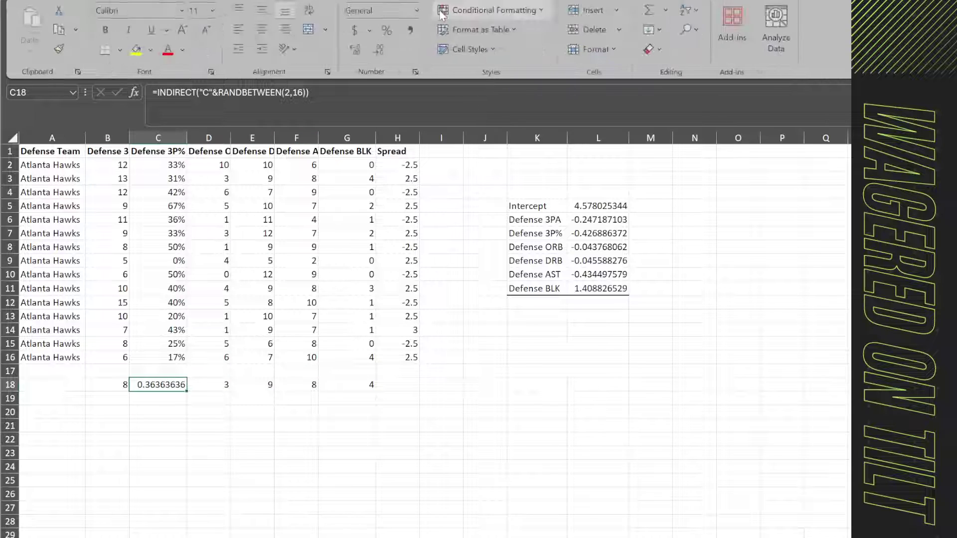
{"action": "left_click", "coordinate": [388, 30]}
{"action": "left_click", "coordinate": [364, 461]}
{"action": "key", "text": "ctrl+z"}
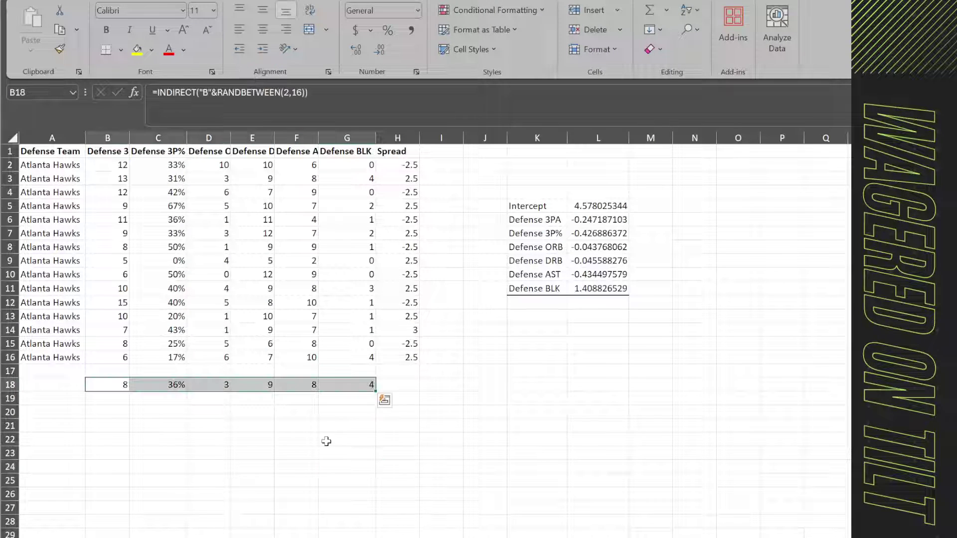
{"action": "left_click", "coordinate": [211, 452]}
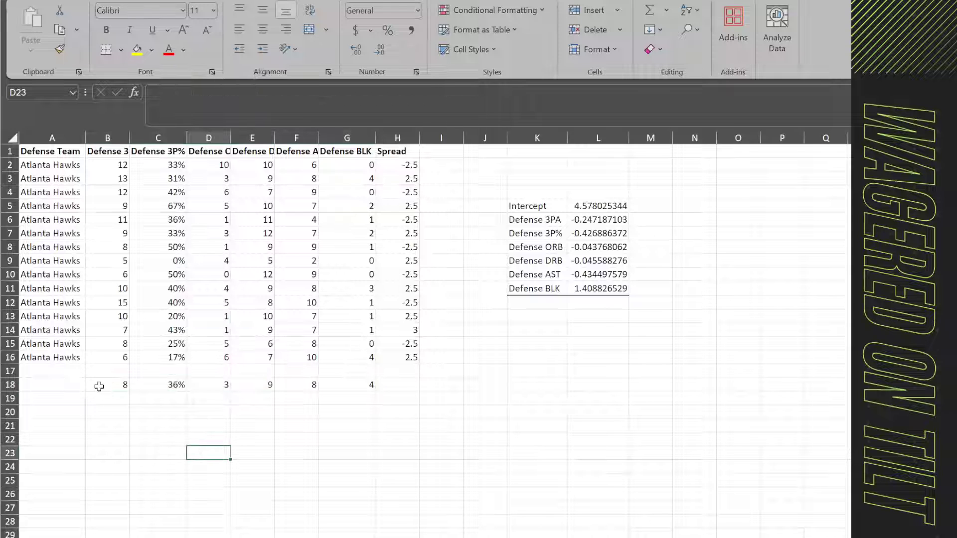
{"action": "left_click", "coordinate": [99, 385]}
{"action": "left_click", "coordinate": [170, 385]}
{"action": "left_click", "coordinate": [209, 386]}
{"action": "left_click", "coordinate": [259, 387]}
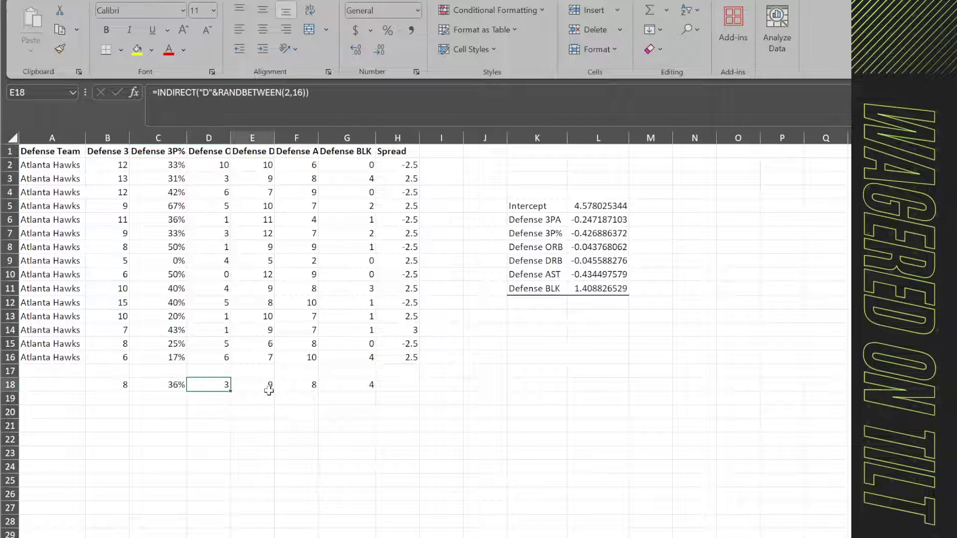
Autofit column D to fit Defense ORB and fill the empty Spread cell H18 yellow.
{"action": "left_click", "coordinate": [272, 149]}
{"action": "double_click", "coordinate": [230, 140]}
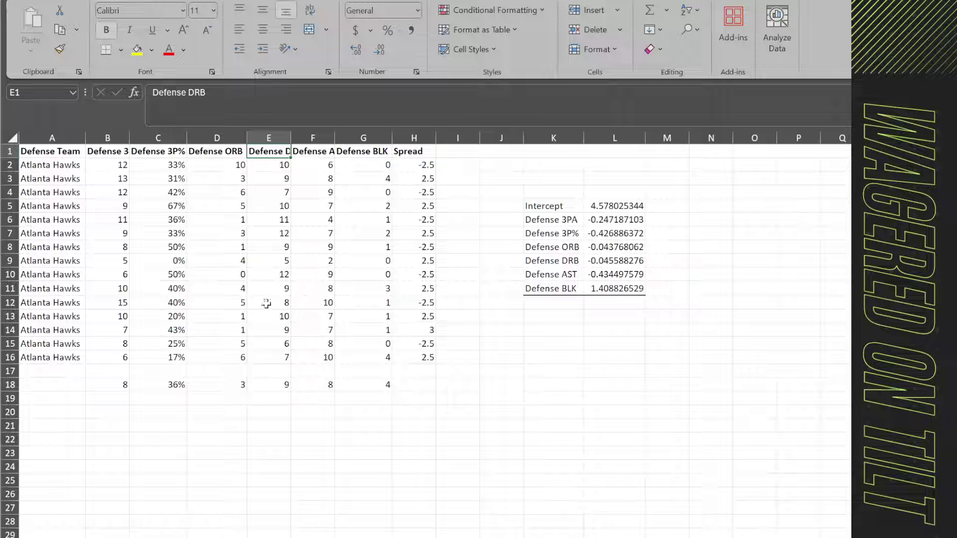
{"action": "left_click", "coordinate": [422, 391]}
{"action": "left_click", "coordinate": [175, 385]}
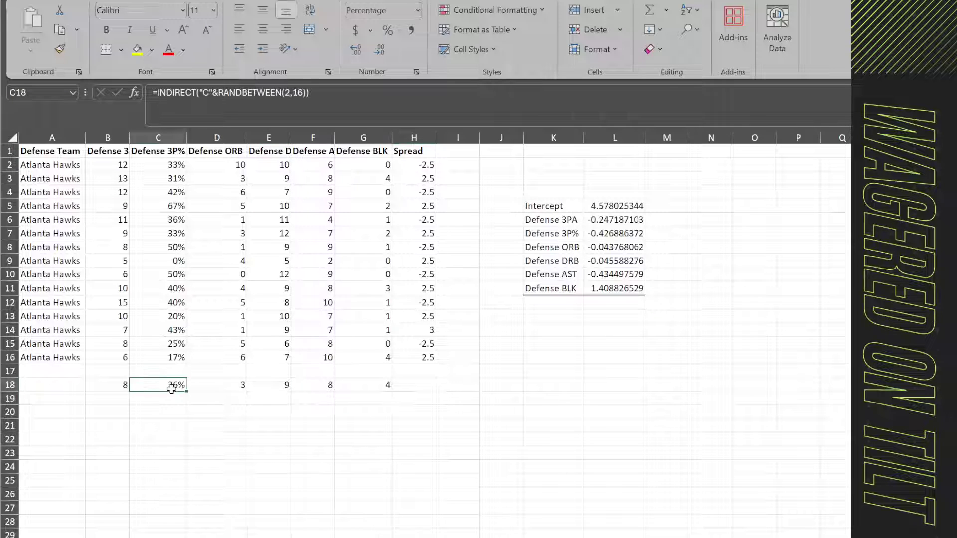
{"action": "left_click", "coordinate": [132, 387]}
{"action": "left_click_drag", "start_coordinate": [133, 387], "coordinate": [389, 387]}
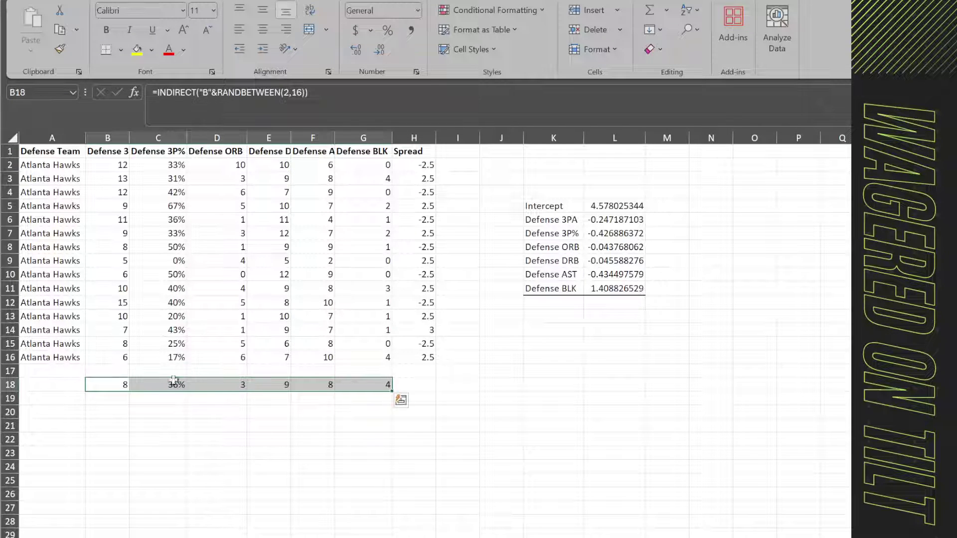
{"action": "left_click", "coordinate": [543, 397]}
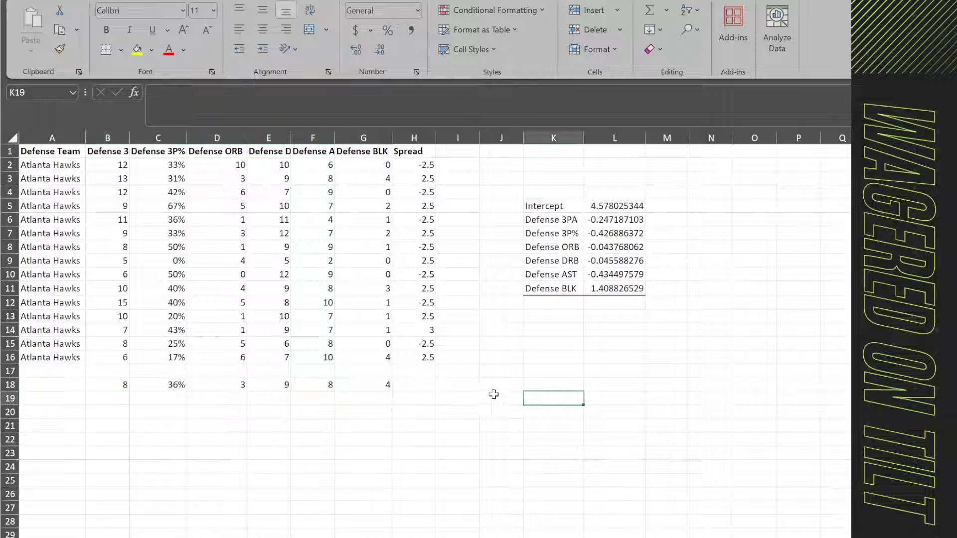
{"action": "left_click", "coordinate": [493, 397]}
{"action": "left_click", "coordinate": [425, 388]}
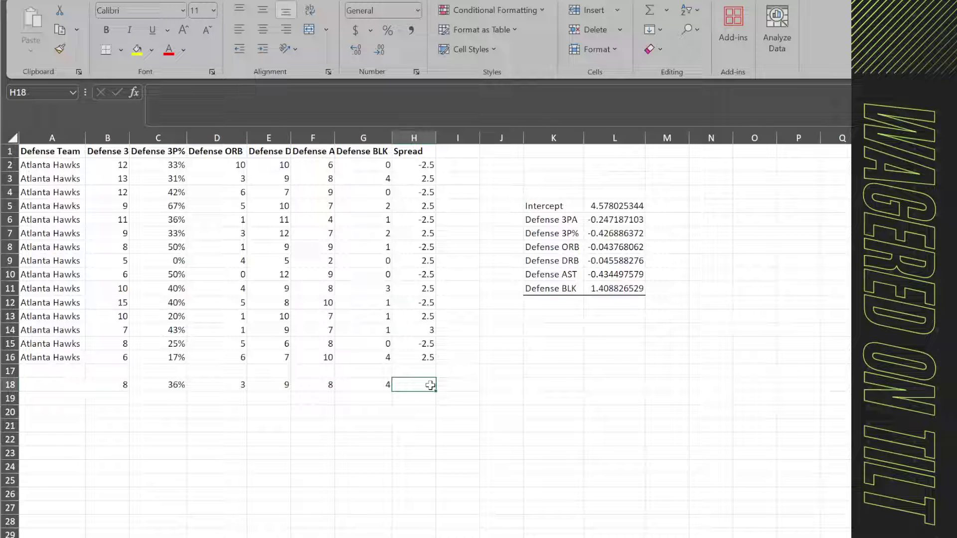
{"action": "left_click", "coordinate": [137, 50]}
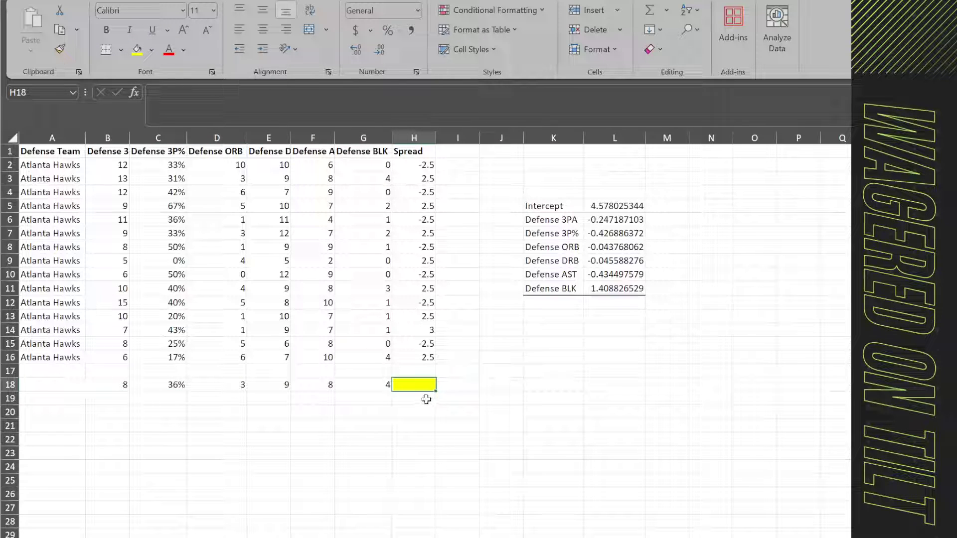
Start H18's formula as =L5+(B18*L6) with empty bracket placeholders for more terms.
{"action": "type", "text": "="}
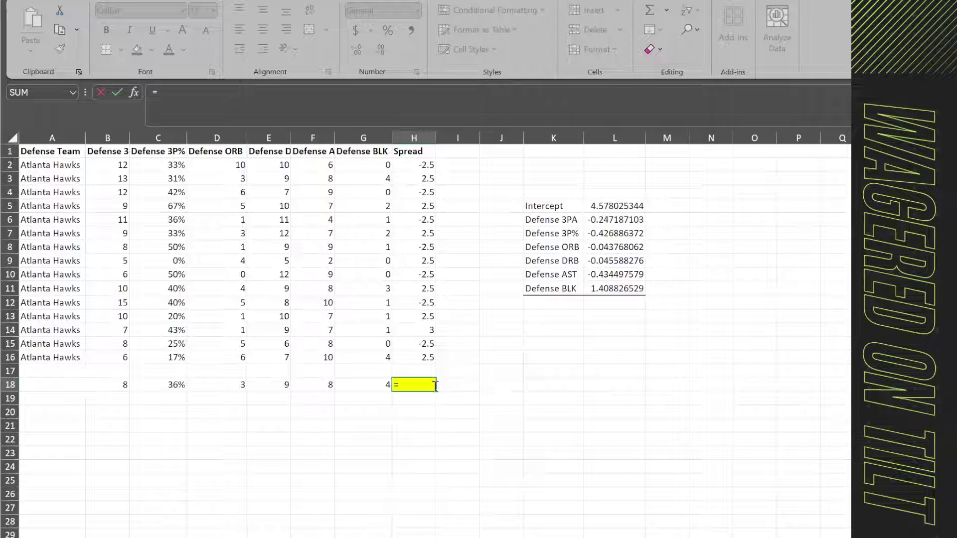
{"action": "left_click", "coordinate": [601, 207]}
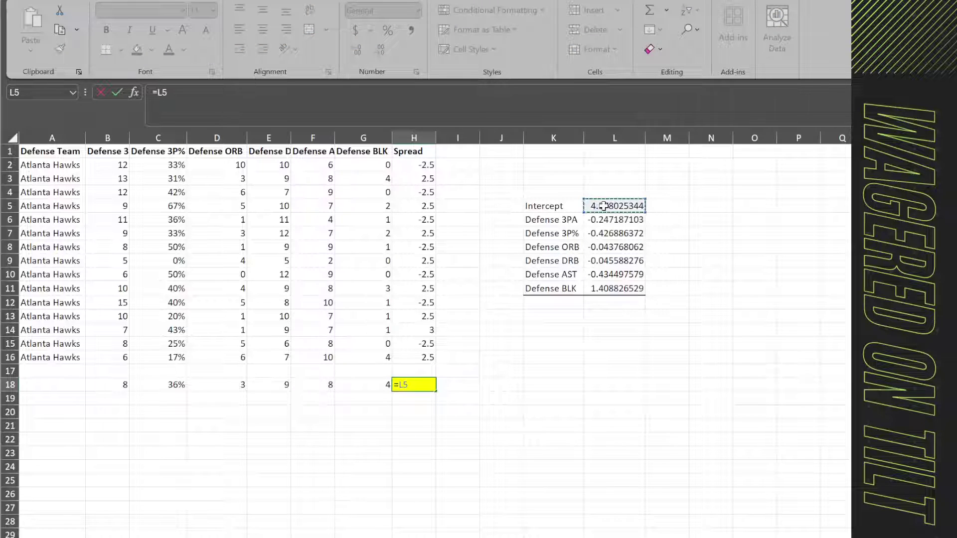
{"action": "type", "text": "+"}
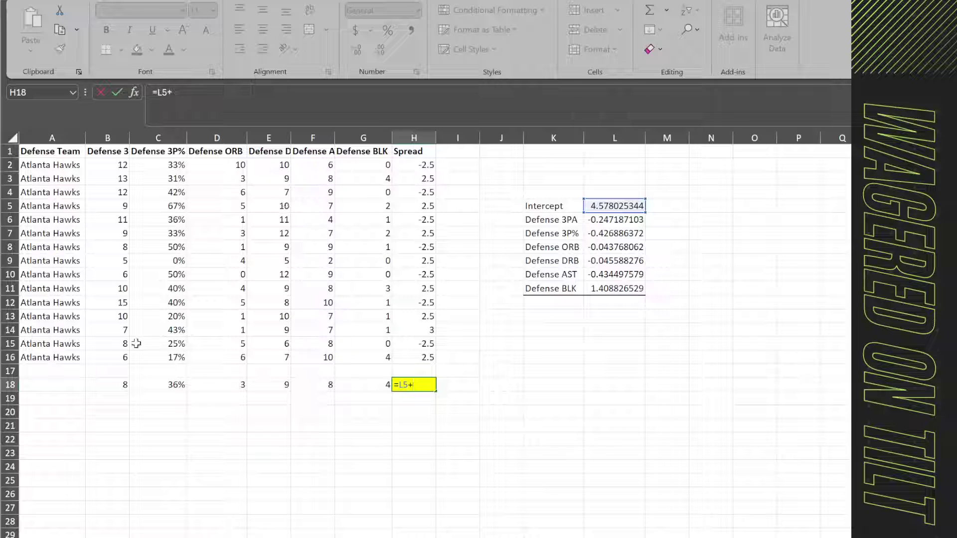
{"action": "type", "text": "("}
{"action": "left_click", "coordinate": [118, 385]}
{"action": "type", "text": "*"}
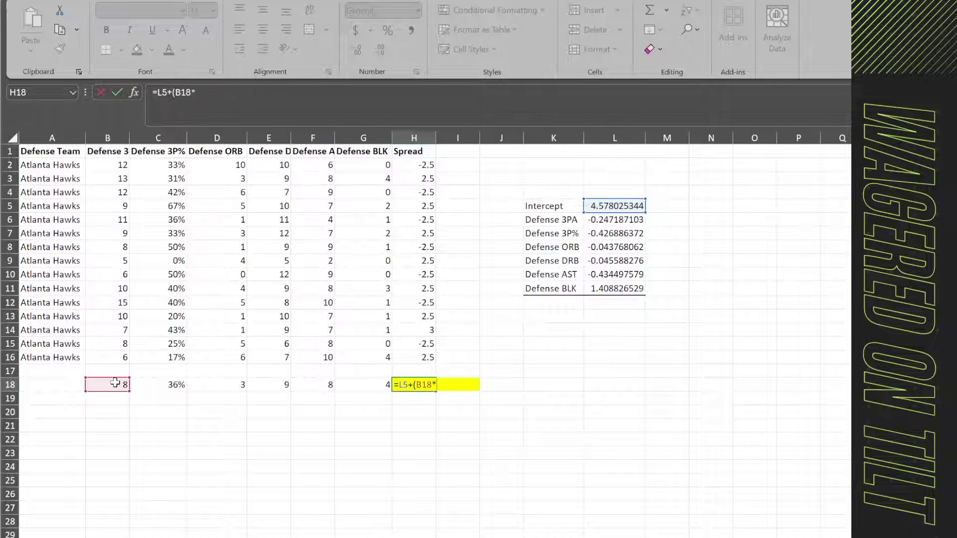
{"action": "left_click", "coordinate": [608, 221]}
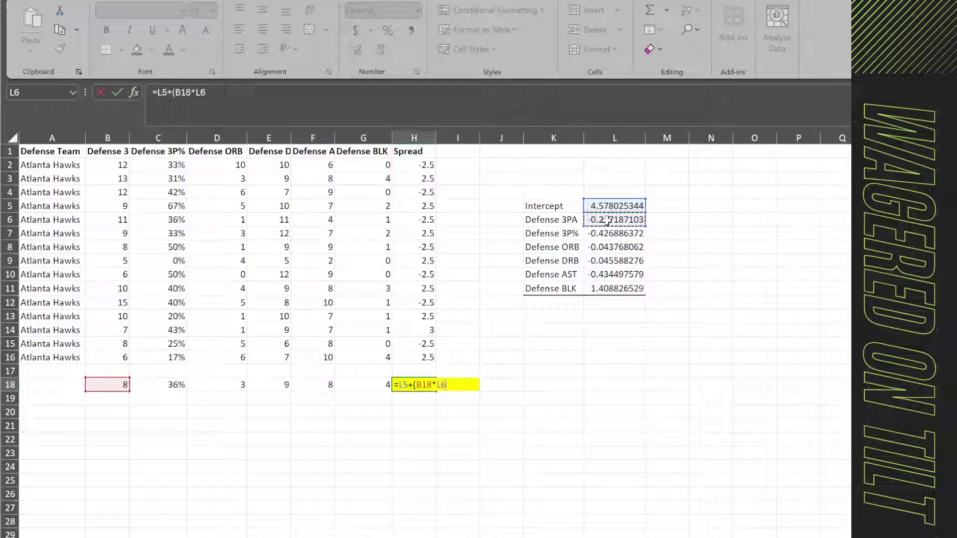
{"action": "type", "text": ")+()+("}
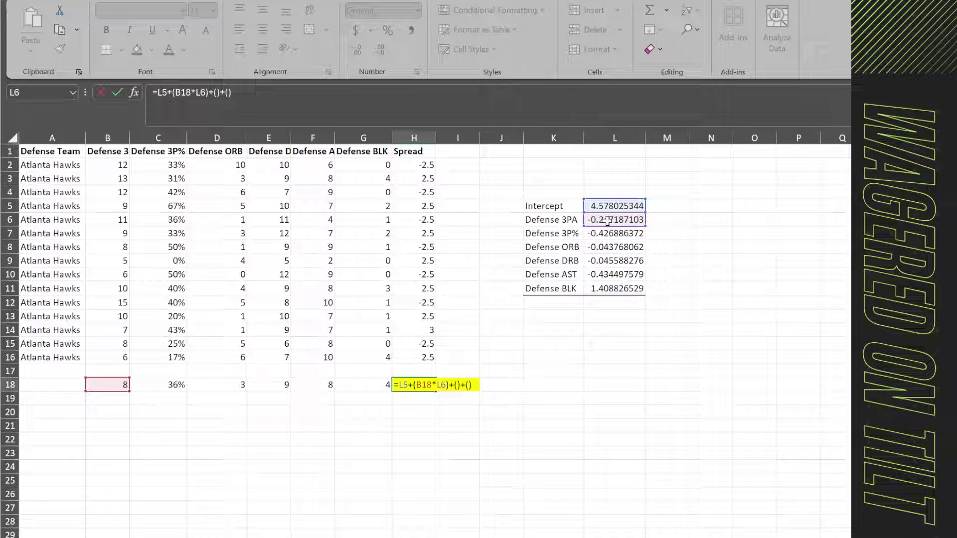
{"action": "type", "text": ")+()+()"}
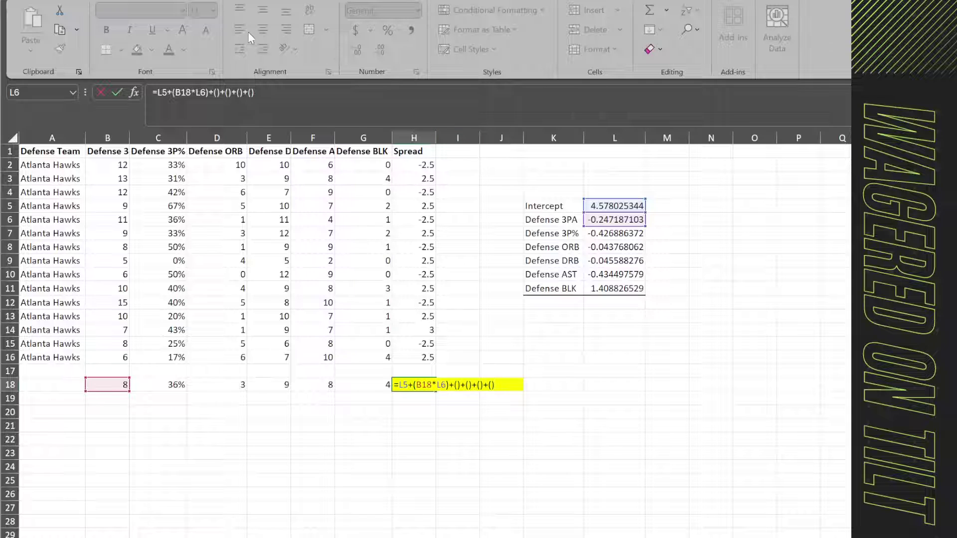
Fill the placeholder brackets with C18*L7, D18*L8 and E18*L9.
{"action": "left_click", "coordinate": [220, 92]}
{"action": "left_click", "coordinate": [178, 388]}
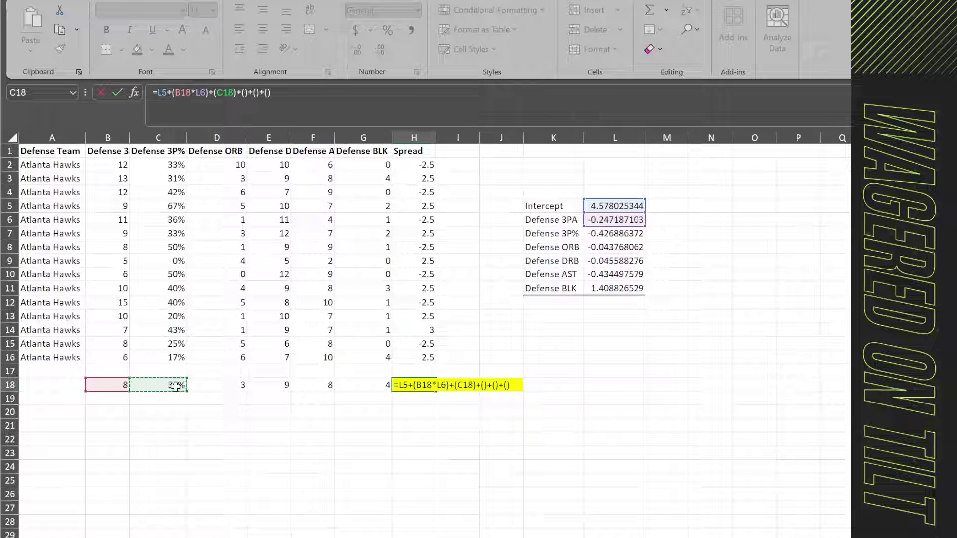
{"action": "type", "text": "*"}
{"action": "left_click", "coordinate": [618, 233]}
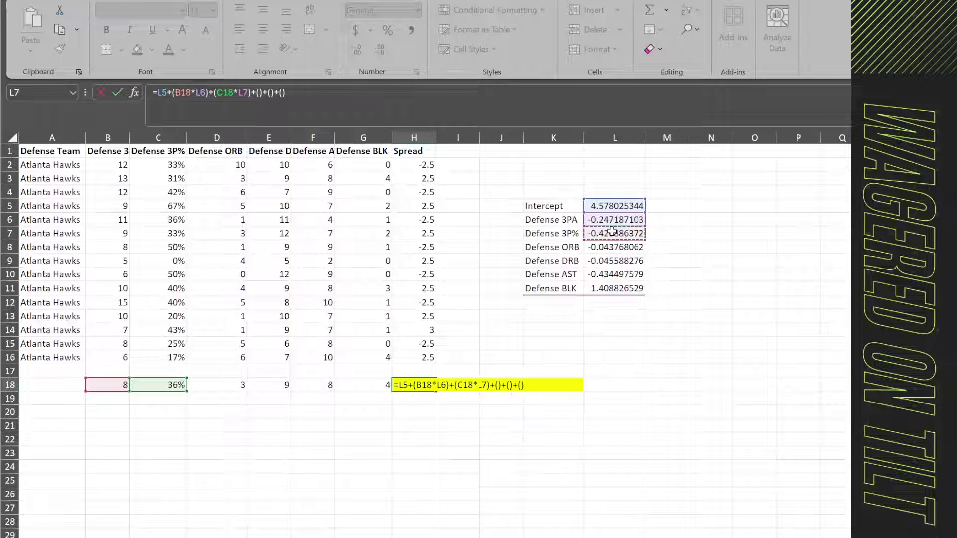
{"action": "left_click", "coordinate": [260, 94]}
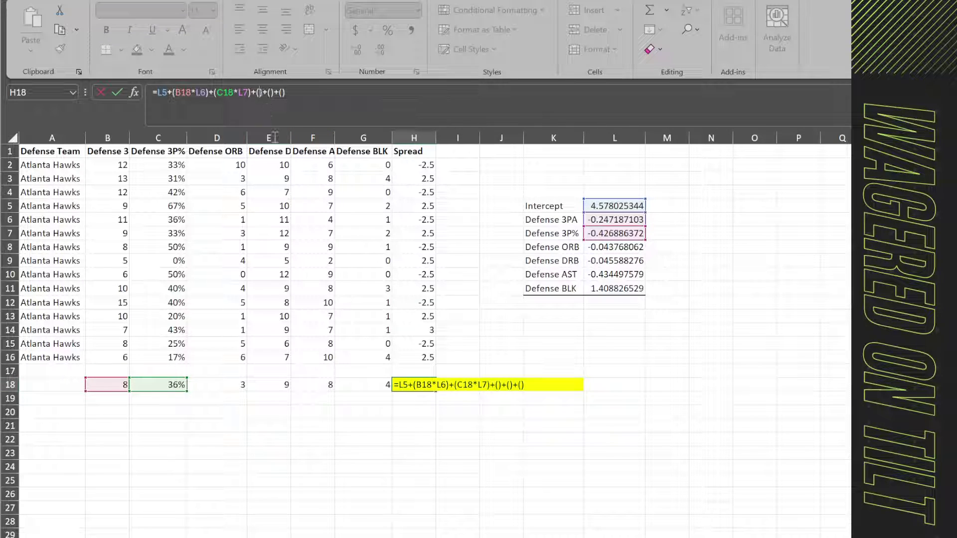
{"action": "left_click", "coordinate": [222, 384]}
{"action": "type", "text": "*"}
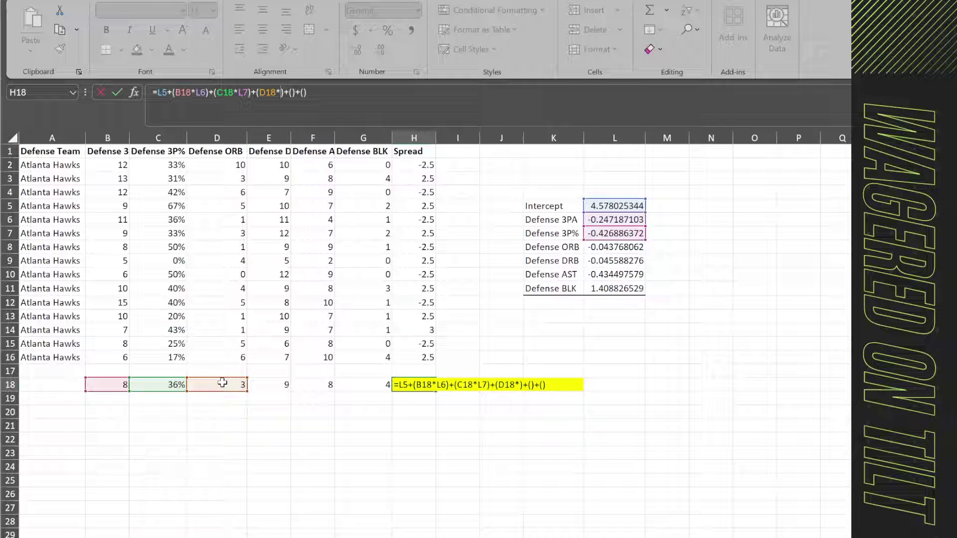
{"action": "left_click", "coordinate": [632, 243]}
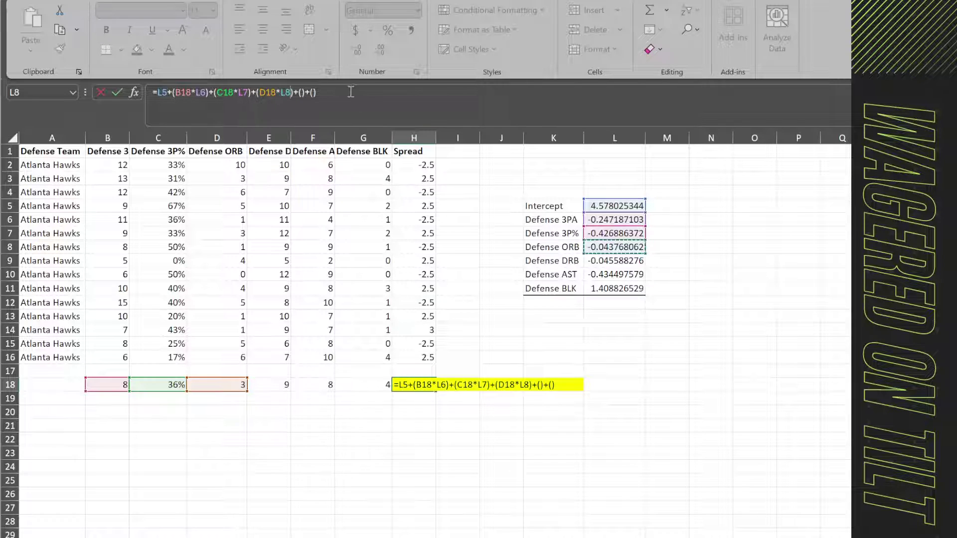
{"action": "left_click", "coordinate": [301, 92]}
{"action": "left_click", "coordinate": [286, 384]}
{"action": "type", "text": "*"}
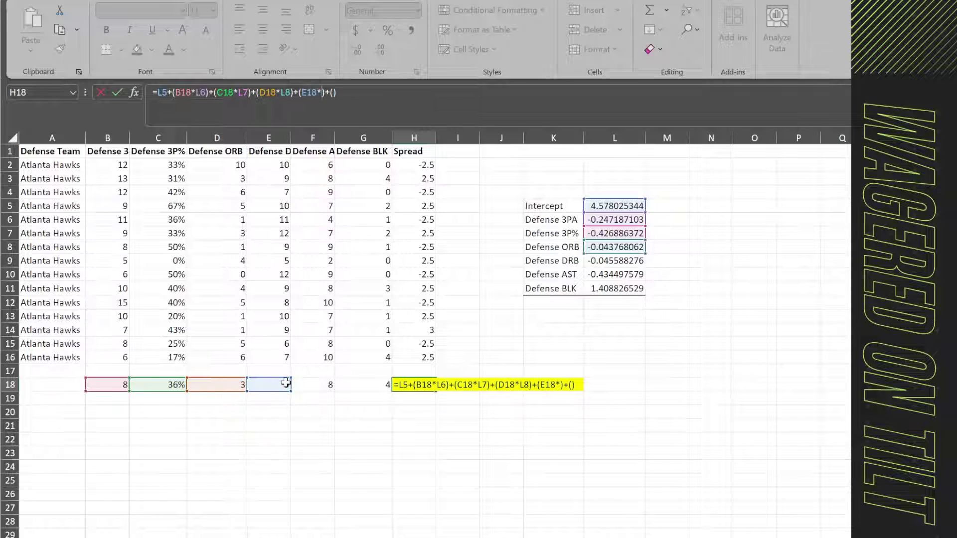
{"action": "left_click", "coordinate": [611, 261]}
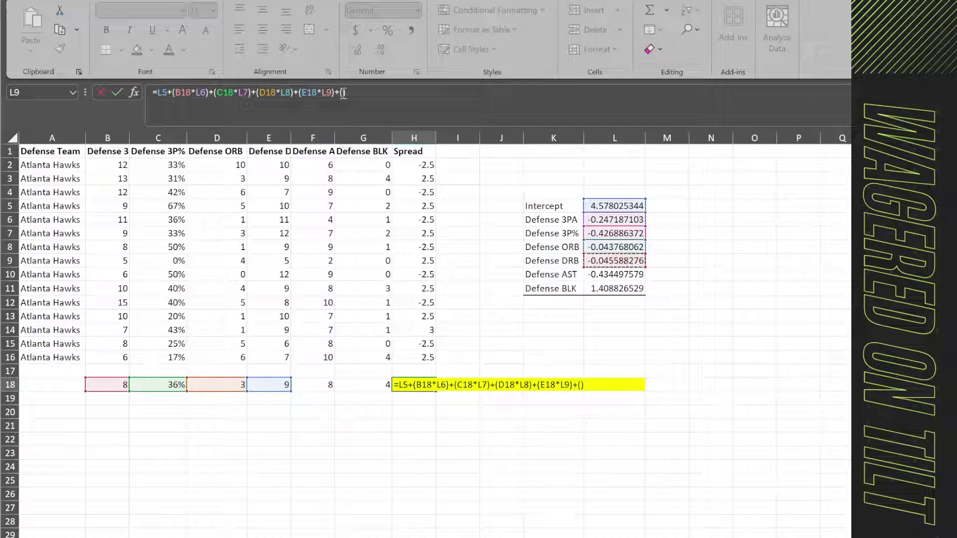
Add the F18*L10 and G18*L11 terms and enter the formula, giving 4.06302393.
{"action": "left_click", "coordinate": [343, 93]}
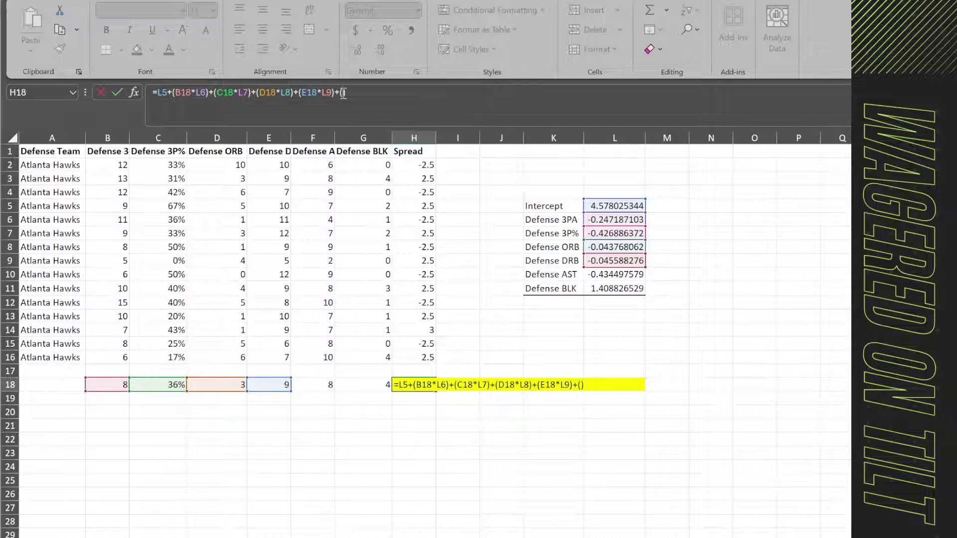
{"action": "left_click", "coordinate": [313, 385]}
{"action": "type", "text": "*"}
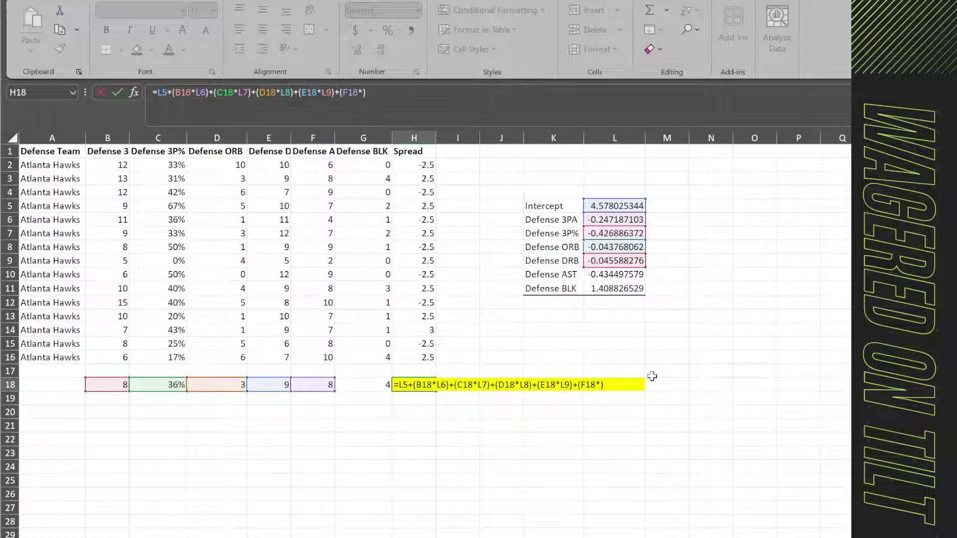
{"action": "left_click", "coordinate": [632, 276]}
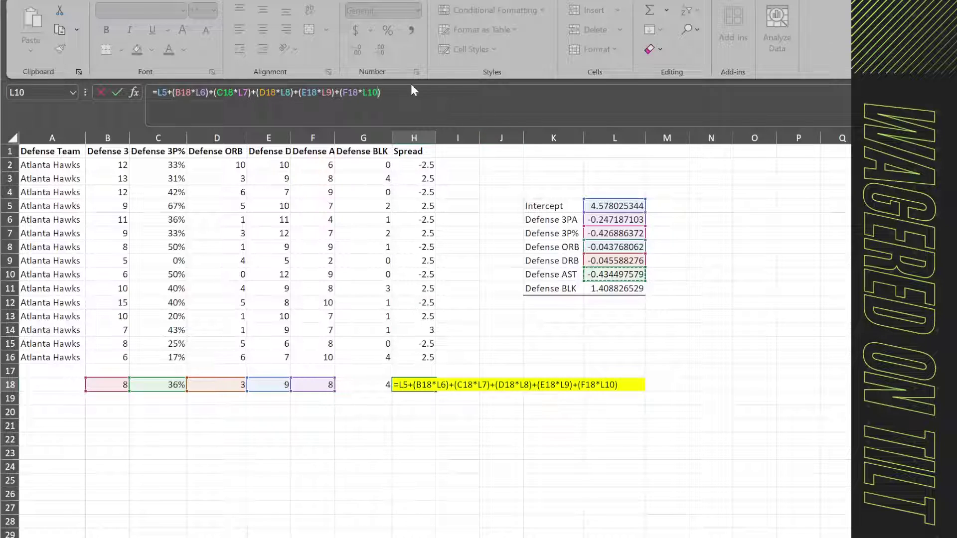
{"action": "left_click", "coordinate": [425, 104]}
{"action": "type", "text": "+("}
{"action": "left_click", "coordinate": [375, 390]}
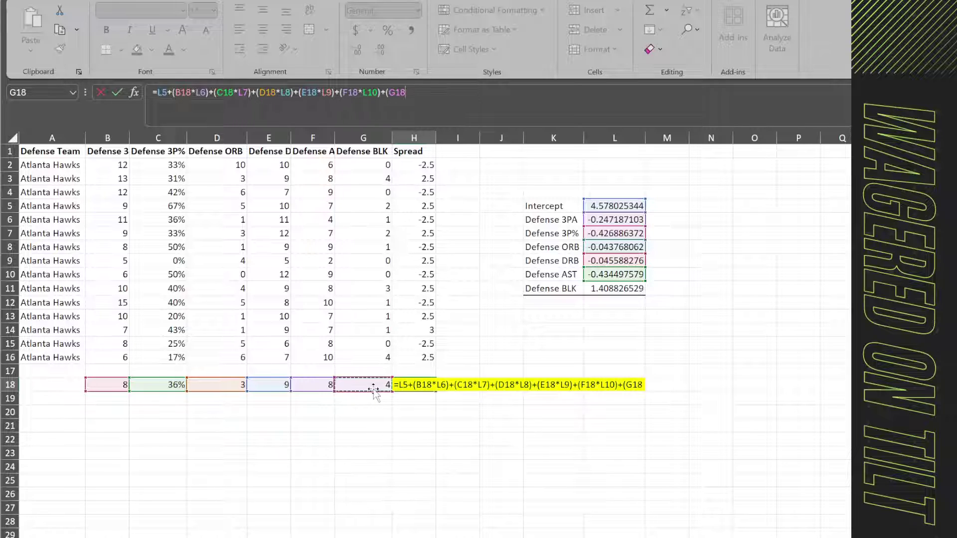
{"action": "type", "text": "*"}
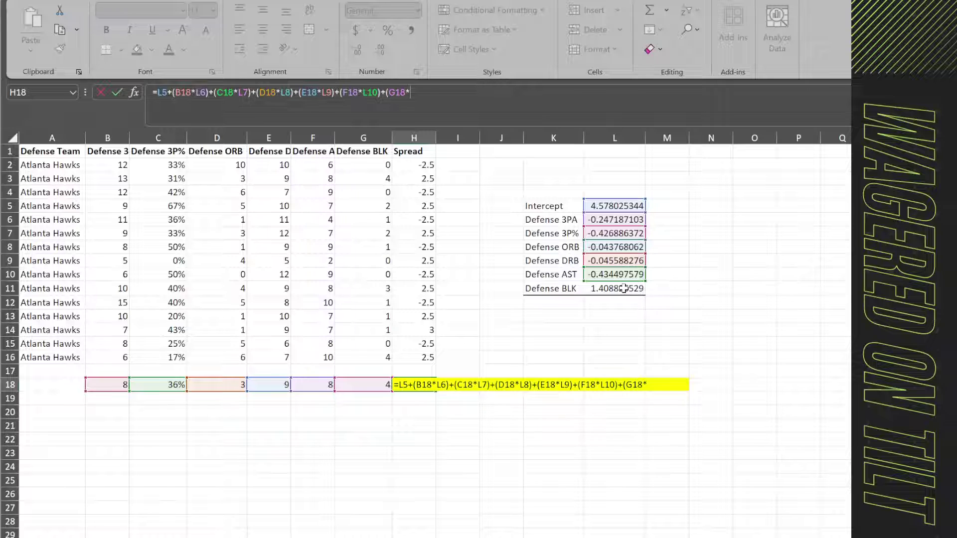
{"action": "left_click", "coordinate": [630, 289]}
{"action": "type", "text": ")"}
{"action": "key", "text": "Return"}
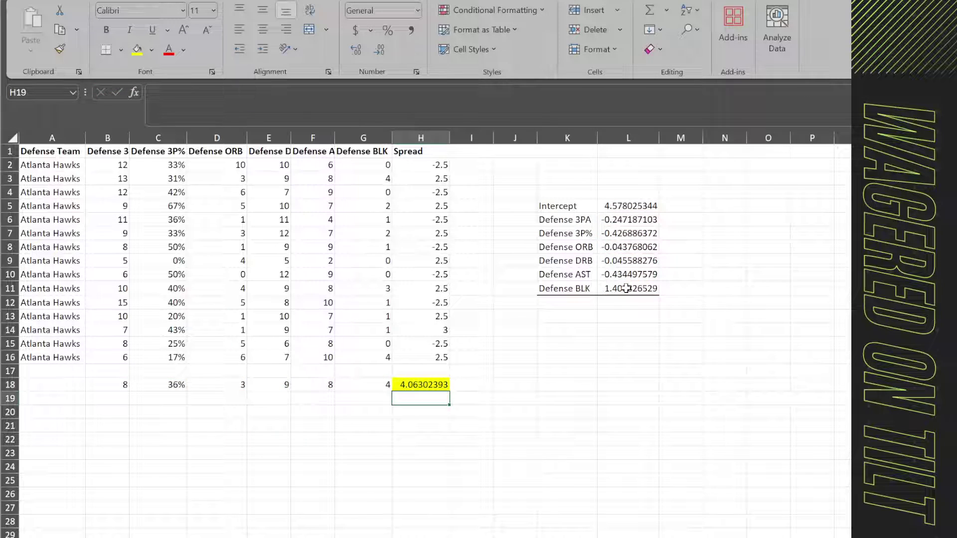
{"action": "key", "text": "Up"}
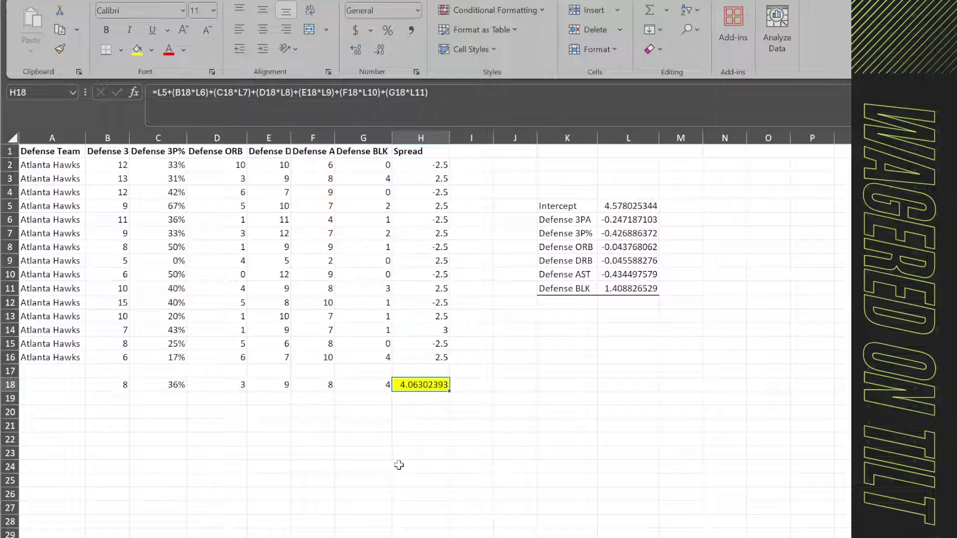
{"action": "left_click", "coordinate": [643, 233]}
{"action": "left_click_drag", "start_coordinate": [641, 204], "coordinate": [644, 285]}
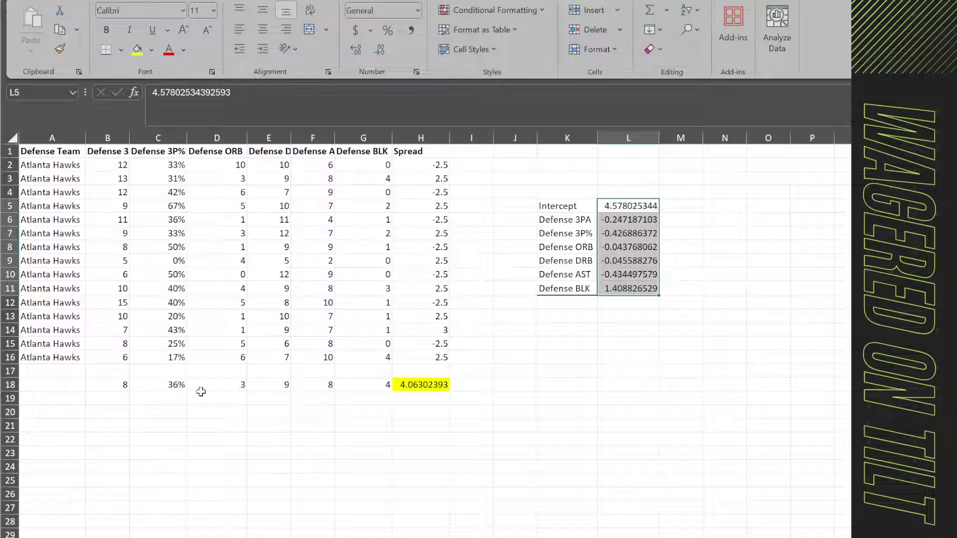
{"action": "left_click_drag", "start_coordinate": [119, 165], "coordinate": [395, 347]}
{"action": "left_click_drag", "start_coordinate": [428, 149], "coordinate": [423, 330]}
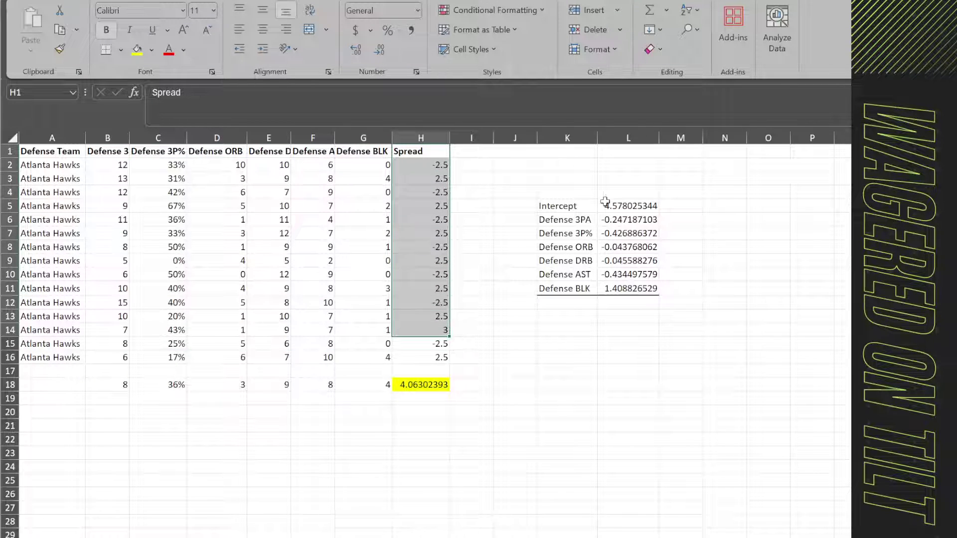
{"action": "left_click_drag", "start_coordinate": [589, 201], "coordinate": [666, 280]}
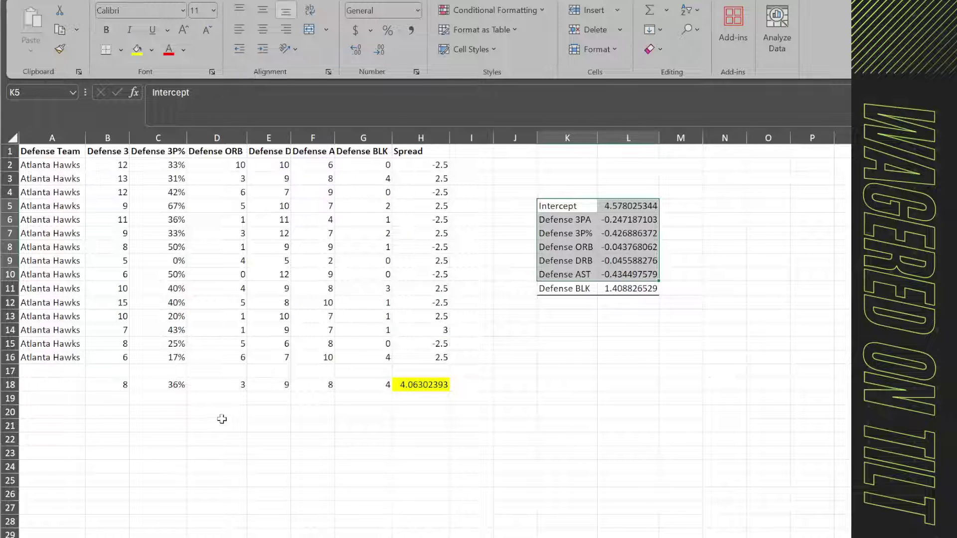
{"action": "left_click_drag", "start_coordinate": [107, 385], "coordinate": [381, 385]}
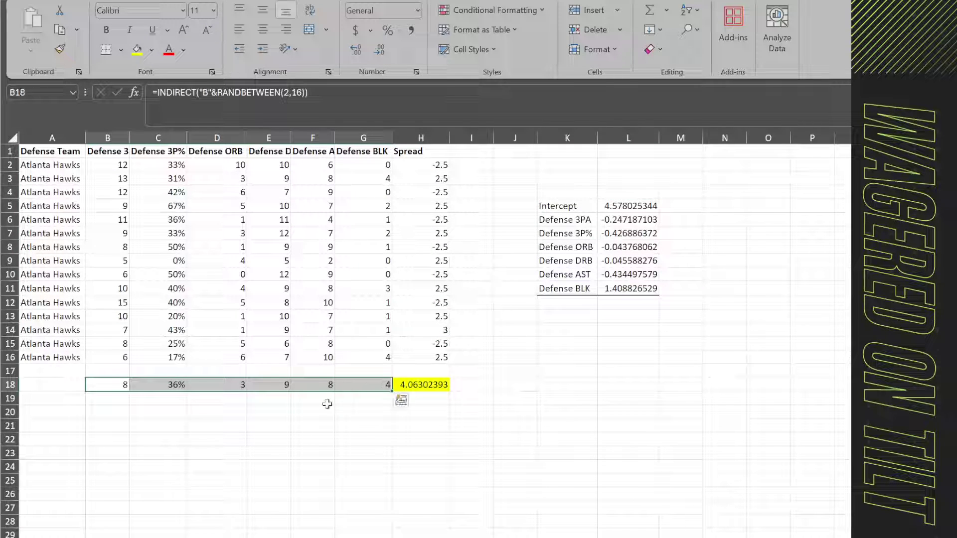
{"action": "key", "text": "ctrl+z"}
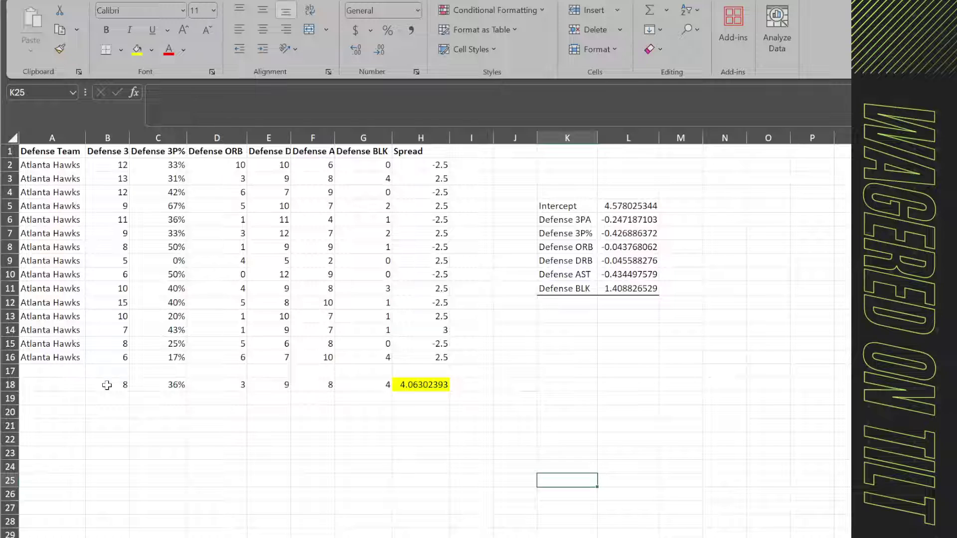
{"action": "left_click_drag", "start_coordinate": [109, 382], "coordinate": [355, 382]}
{"action": "left_click", "coordinate": [389, 501]}
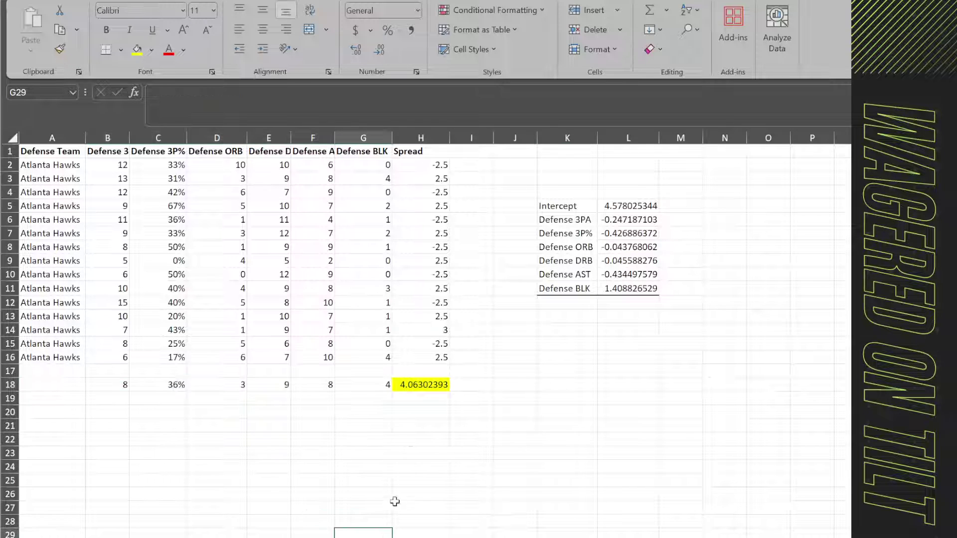
{"action": "left_click", "coordinate": [428, 385]}
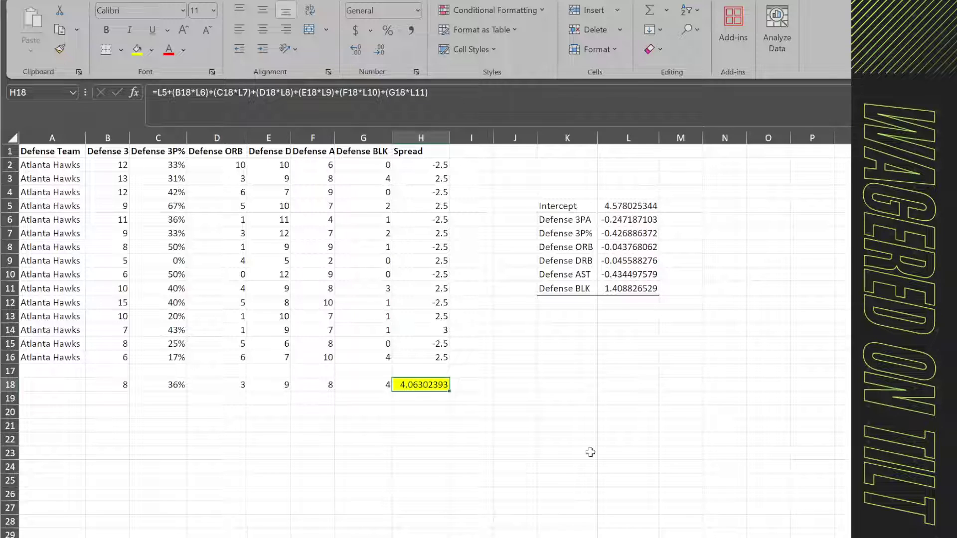
{"action": "left_click", "coordinate": [556, 461]}
{"action": "left_click", "coordinate": [433, 380]}
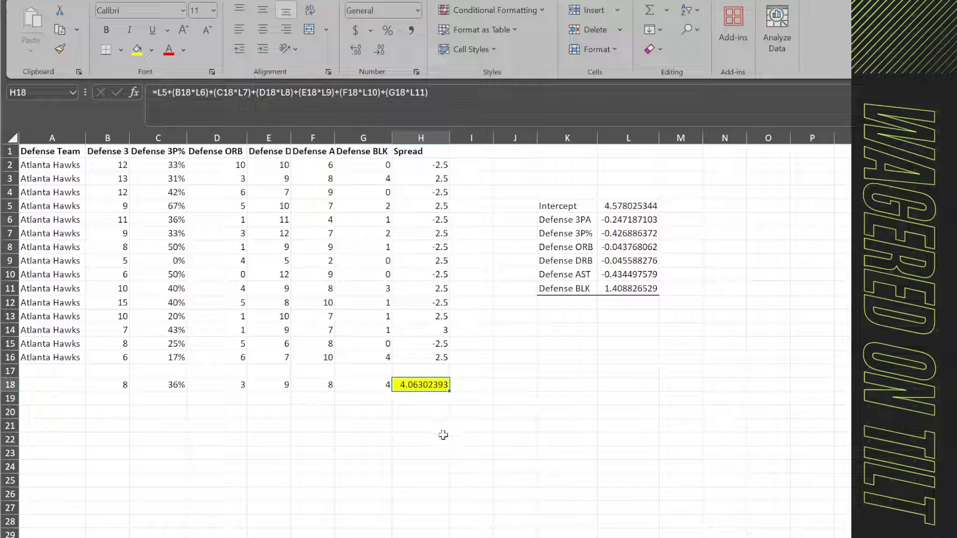